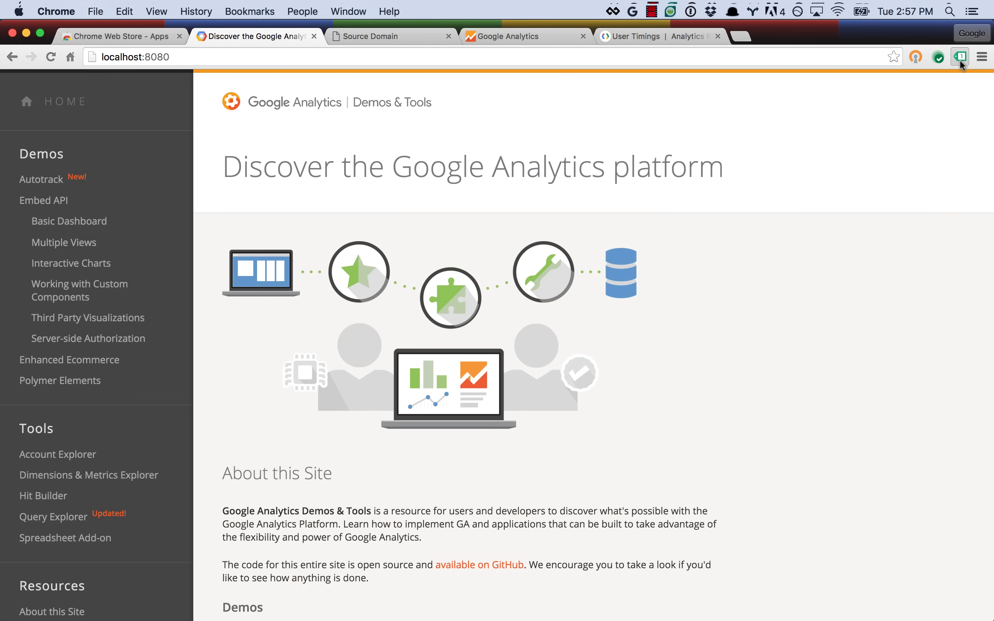
- Start a Tag Assistant recording and visit the Autotrack, Polymer Elements and Account Explorer pages
{"action": "left_click", "coordinate": [961, 56]}
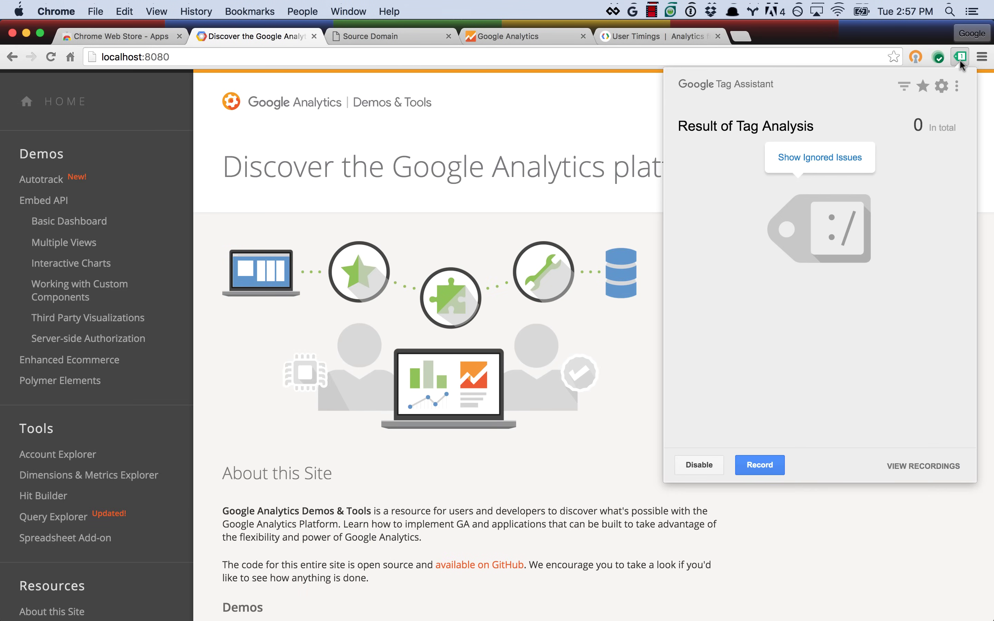
{"action": "left_click", "coordinate": [760, 465]}
{"action": "left_click", "coordinate": [206, 236]}
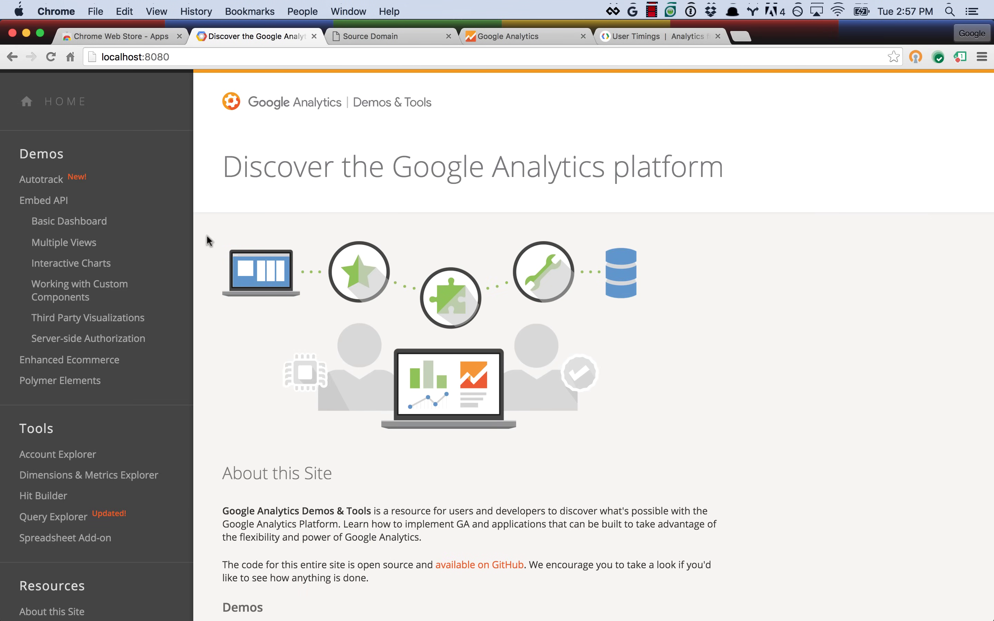
{"action": "left_click", "coordinate": [55, 181]}
{"action": "left_click", "coordinate": [61, 383]}
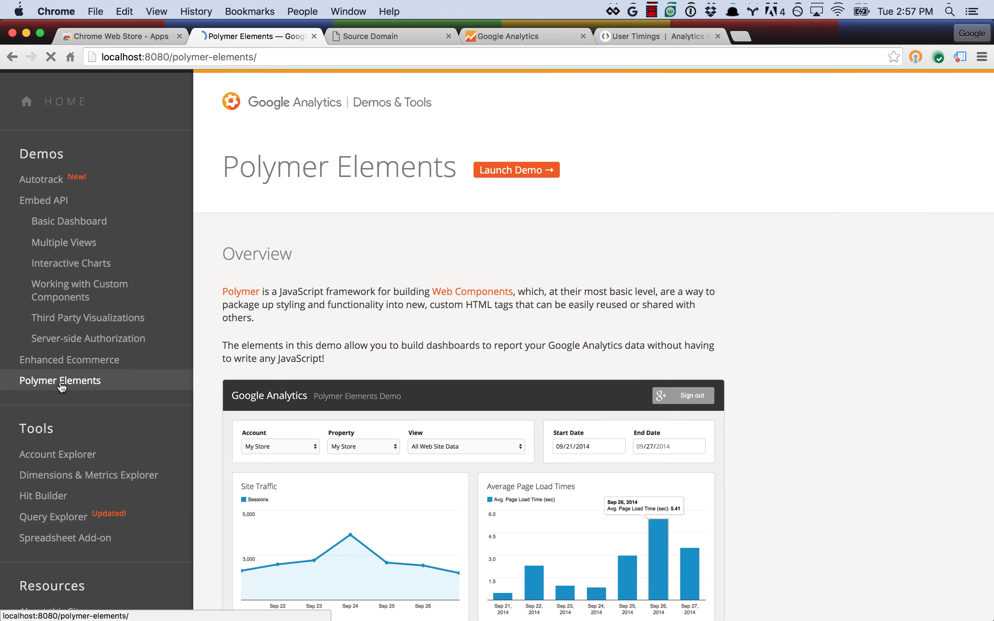
{"action": "left_click", "coordinate": [51, 455]}
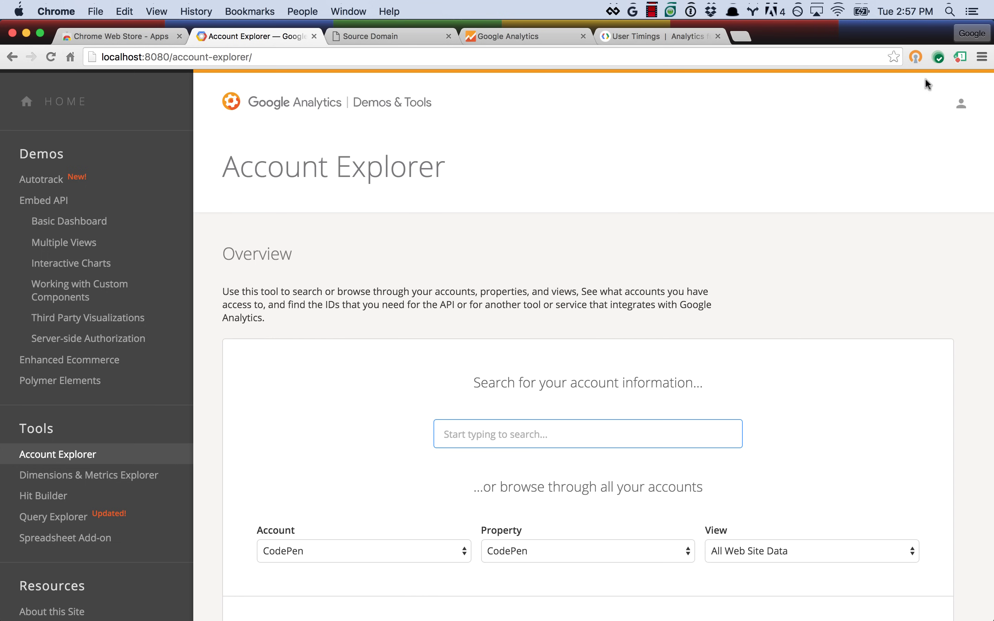
- Sign out, re-authorize with Google Analytics, return to the home page, and stop the recording
{"action": "mouse_move", "coordinate": [961, 103]}
{"action": "left_click", "coordinate": [908, 101]}
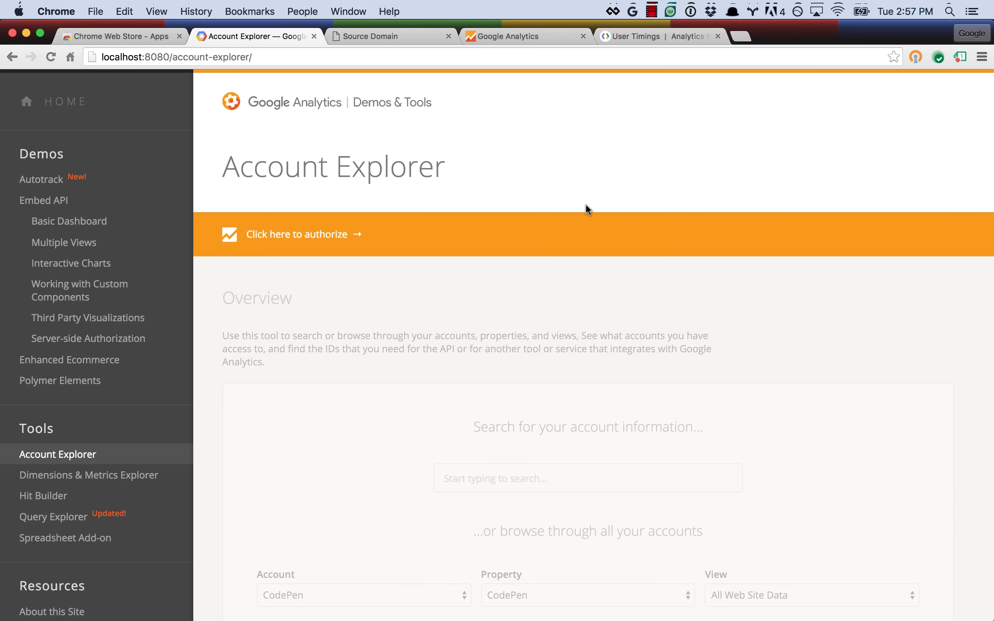
{"action": "left_click", "coordinate": [560, 239]}
{"action": "left_click", "coordinate": [79, 112]}
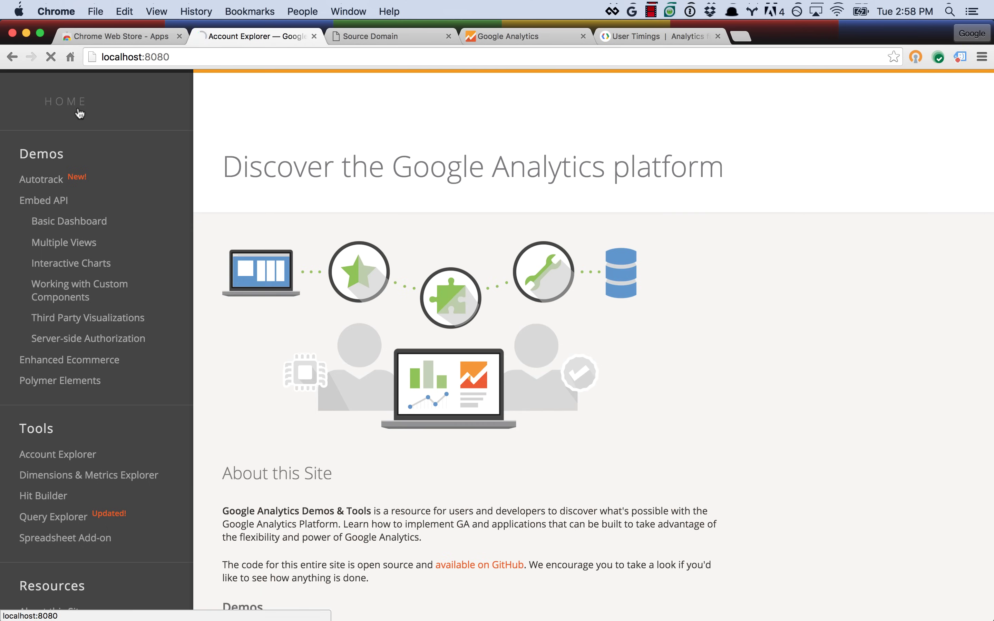
{"action": "left_click", "coordinate": [960, 58]}
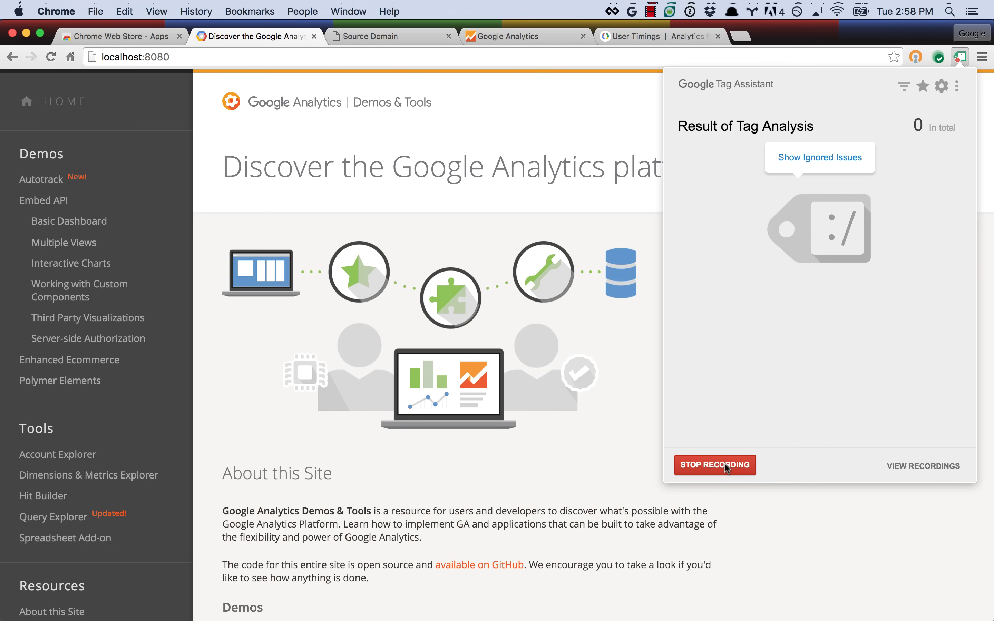
{"action": "left_click", "coordinate": [724, 465]}
- Open the full report's Google Analytics view and scroll through its Views summary and Flow sections
{"action": "left_click", "coordinate": [729, 210]}
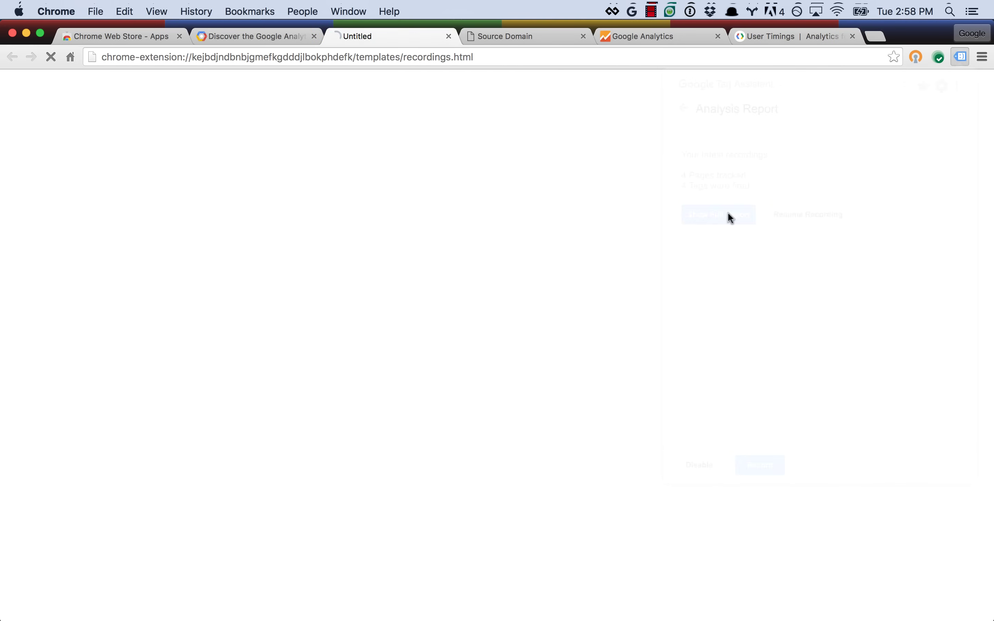
{"action": "left_click", "coordinate": [553, 123]}
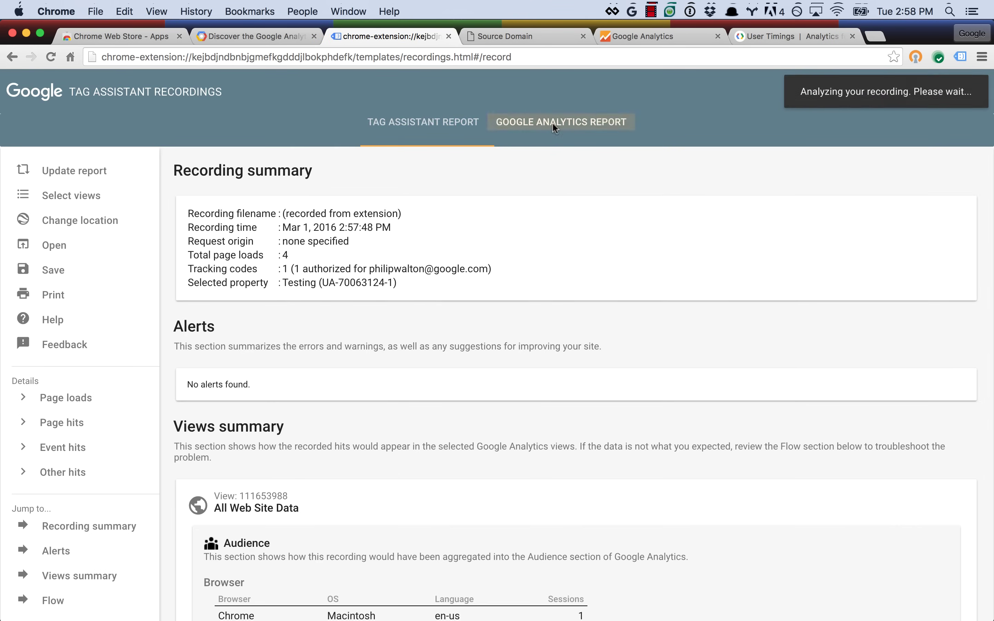
{"action": "scroll", "coordinate": [497, 362], "scroll_direction": "down", "scroll_amount": 10}
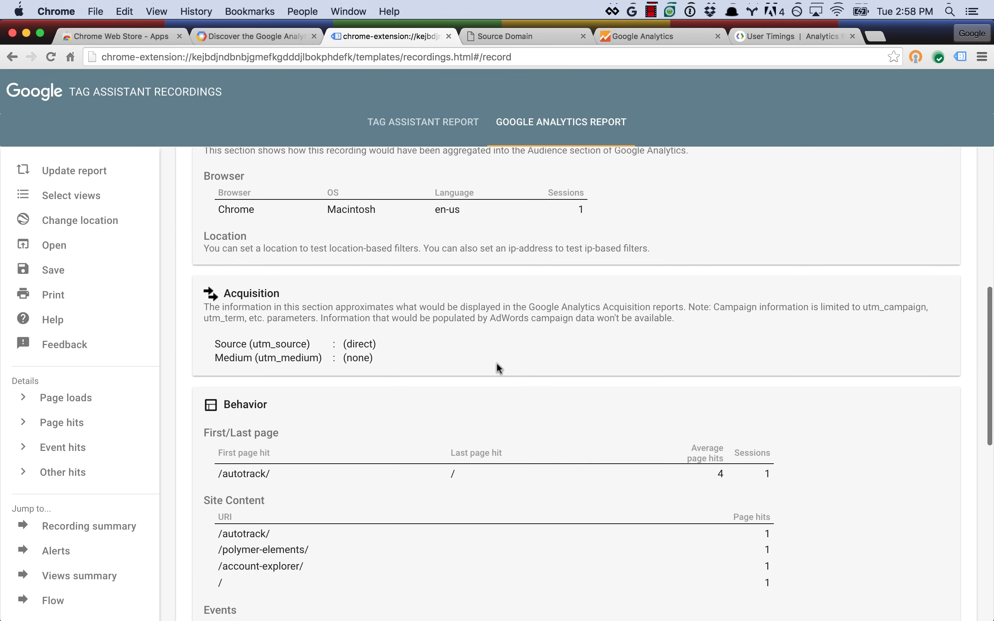
{"action": "scroll", "coordinate": [497, 362], "scroll_direction": "down", "scroll_amount": 10}
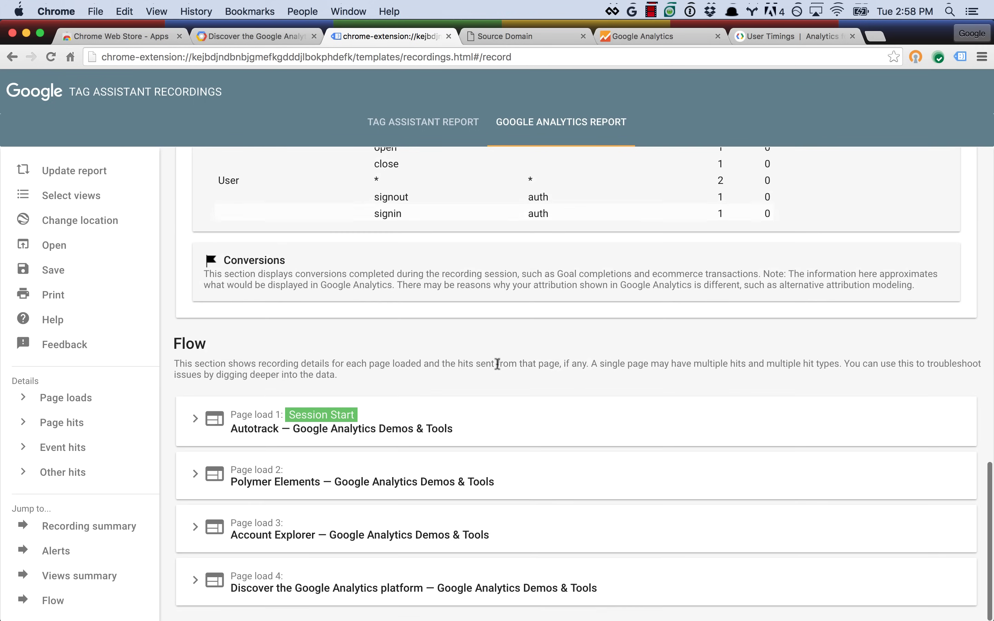
{"action": "scroll", "coordinate": [497, 363], "scroll_direction": "up", "scroll_amount": 10}
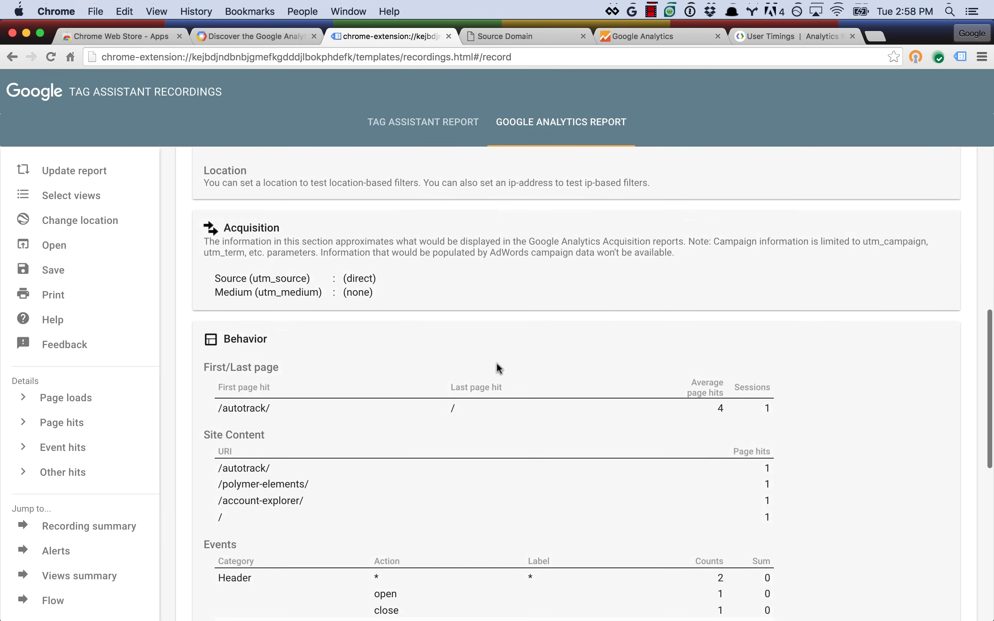
{"action": "scroll", "coordinate": [496, 363], "scroll_direction": "up", "scroll_amount": 10}
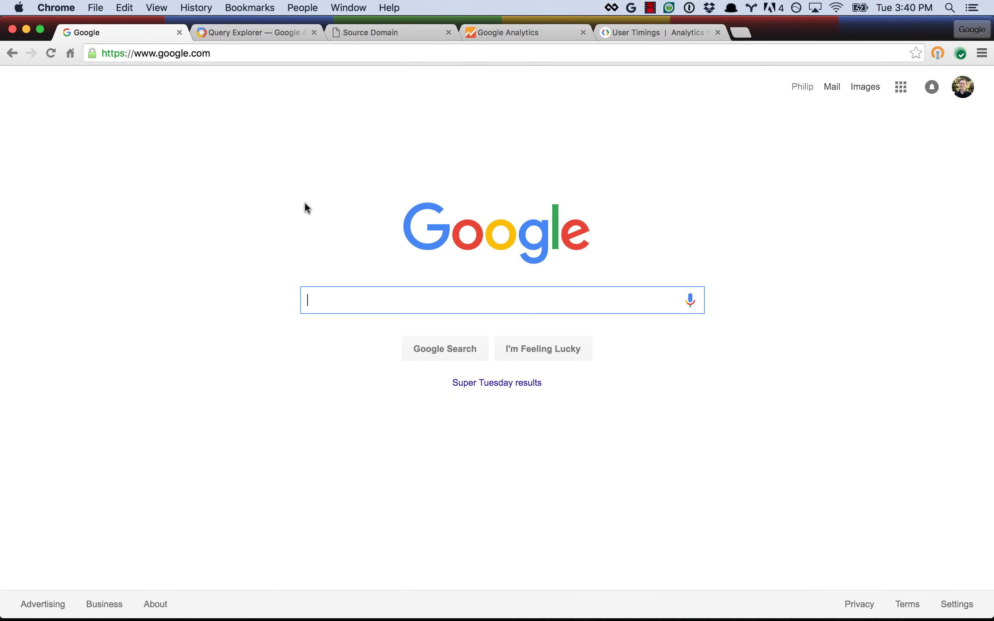
- Search for 'tag assistant' and add the Tag Assistant extension from the Chrome Web Store
{"action": "type", "text": "tag assistant"}
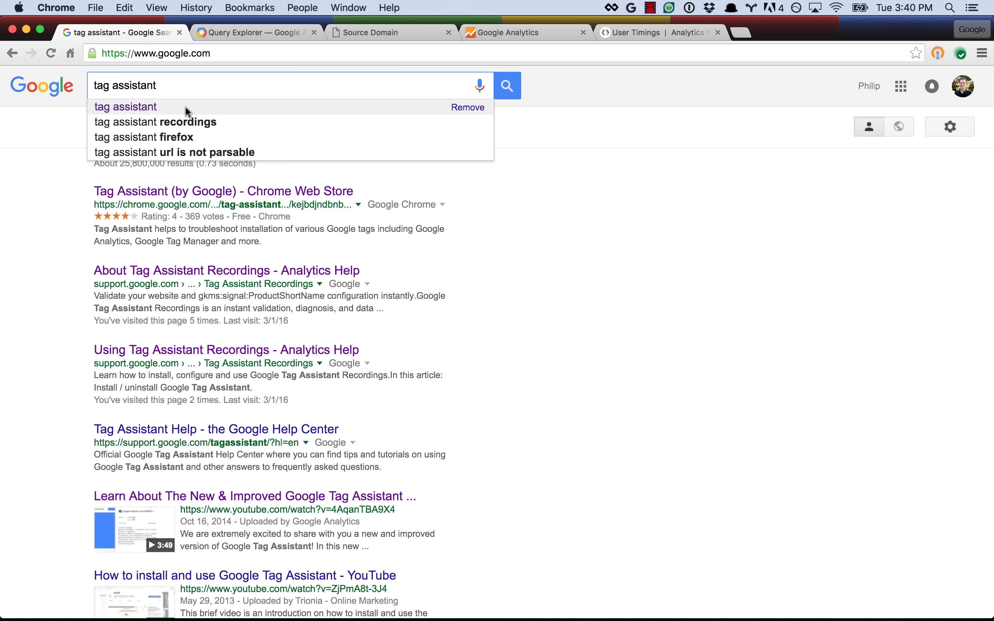
{"action": "left_click", "coordinate": [185, 106]}
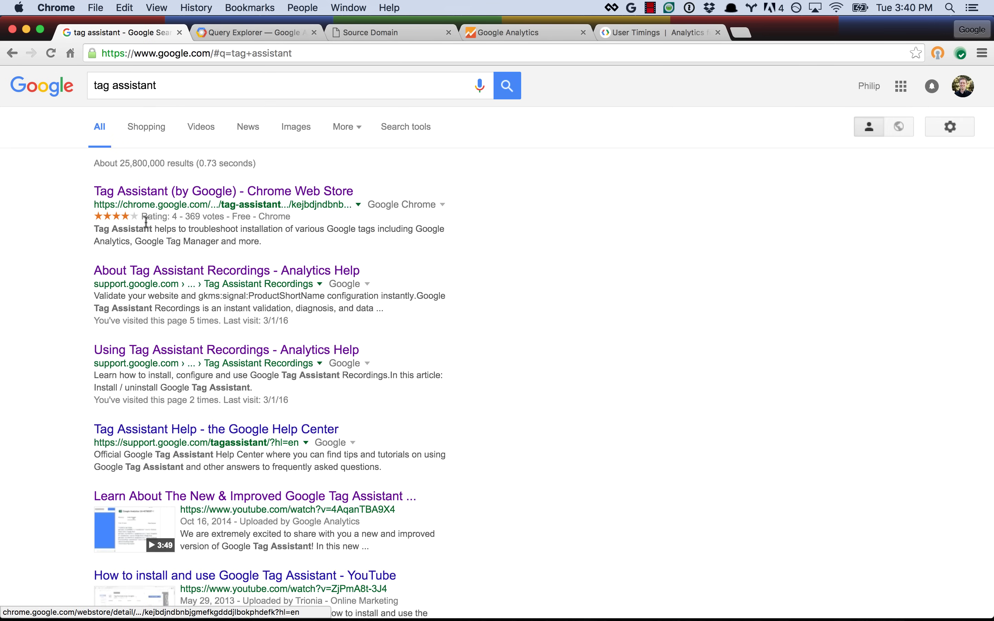
{"action": "left_click", "coordinate": [146, 192]}
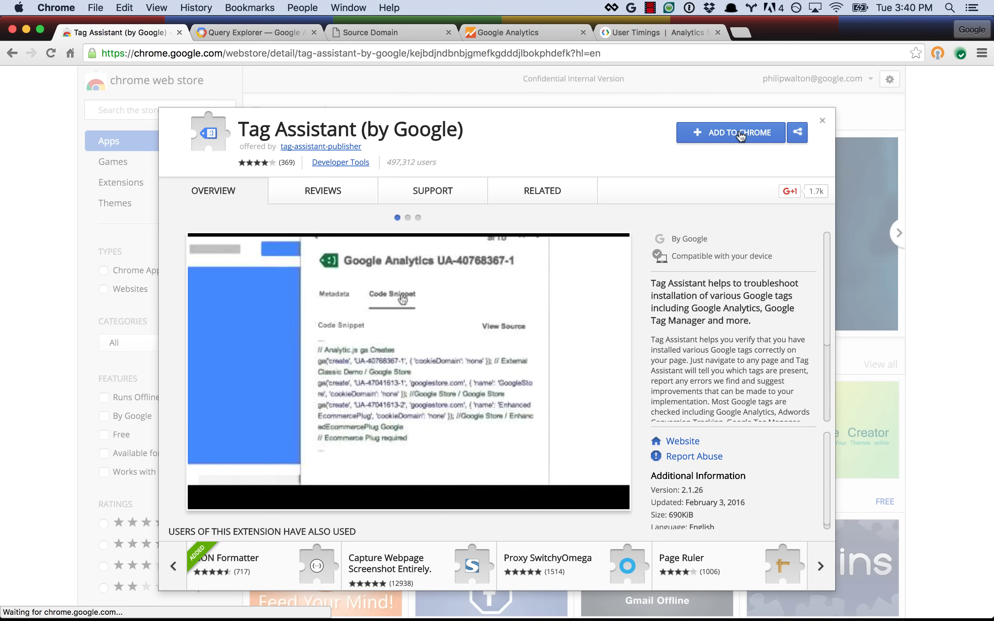
{"action": "left_click", "coordinate": [741, 136]}
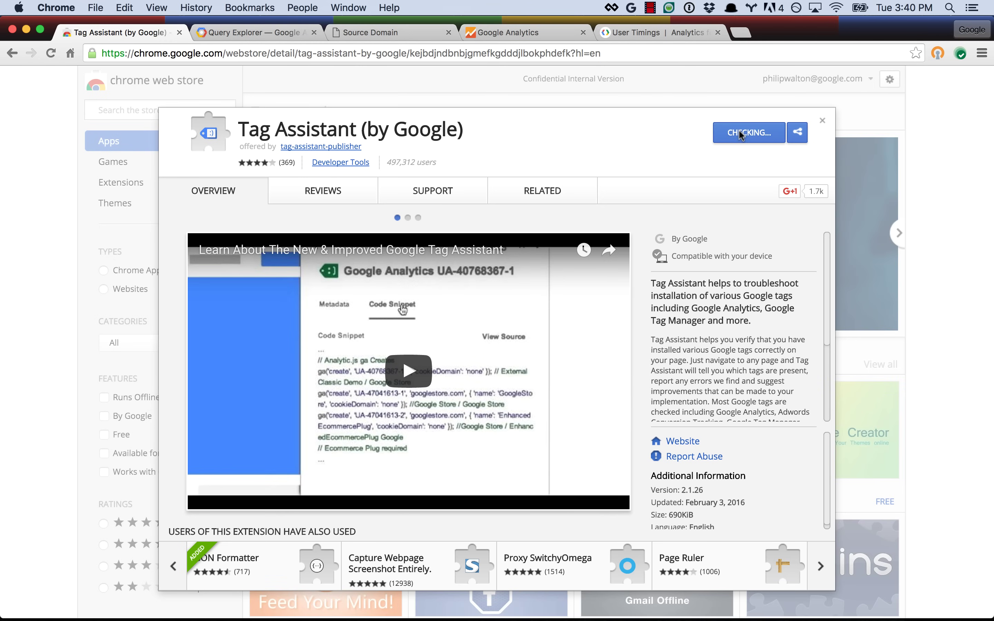
{"action": "left_click", "coordinate": [600, 136]}
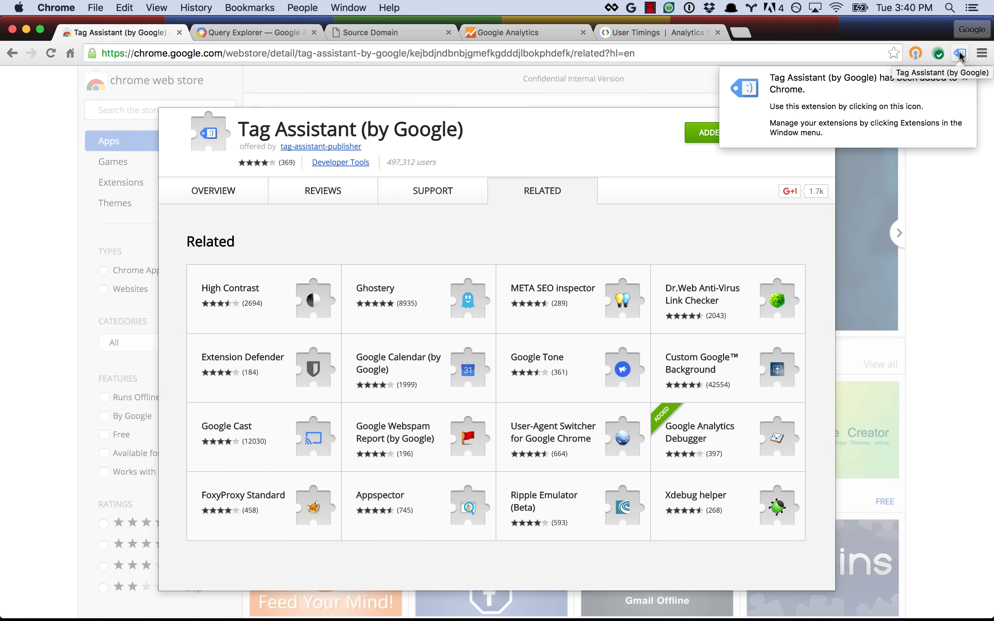
- Uncheck Trusted Stores, AdWords Conversion, Publisher Tag, DFA/DFP and Floodlight, leaving only Google Analytics
{"action": "left_click", "coordinate": [959, 54]}
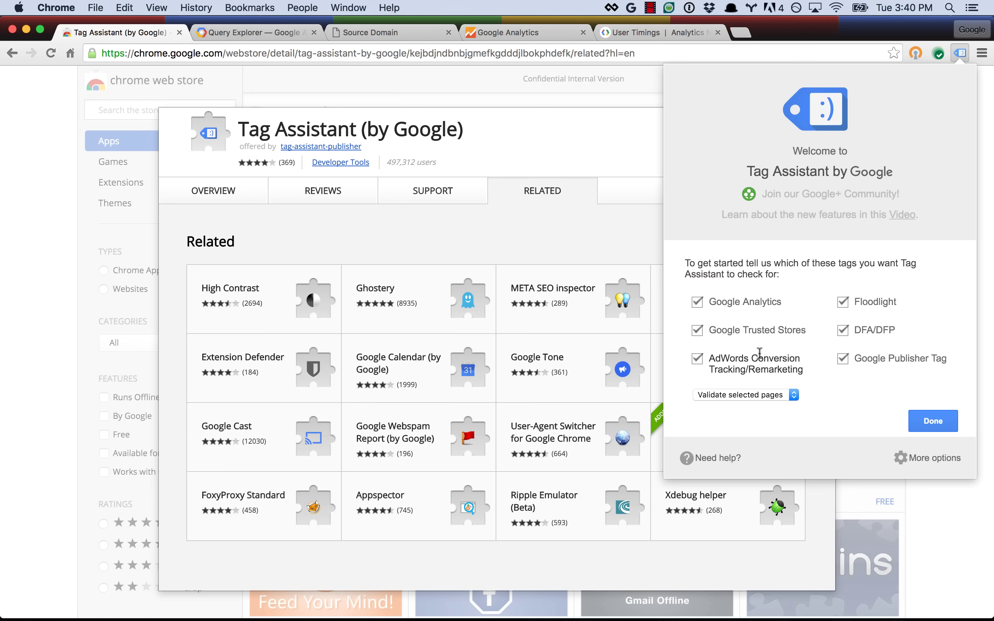
{"action": "left_click", "coordinate": [698, 331]}
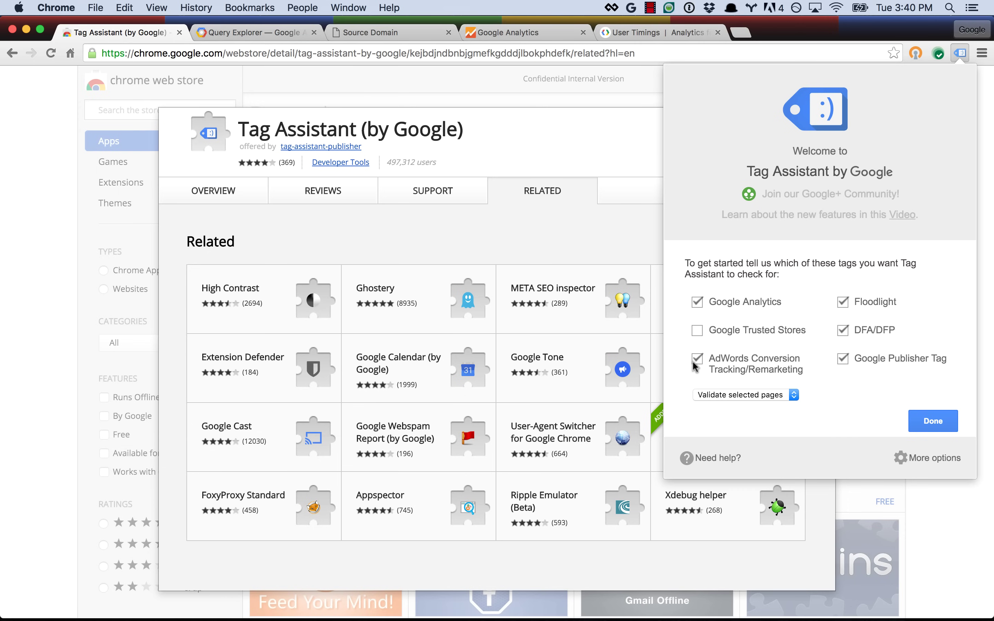
{"action": "left_click", "coordinate": [698, 359]}
{"action": "left_click", "coordinate": [844, 359]}
{"action": "left_click", "coordinate": [844, 330]}
{"action": "left_click", "coordinate": [843, 302]}
{"action": "left_click", "coordinate": [940, 423]}
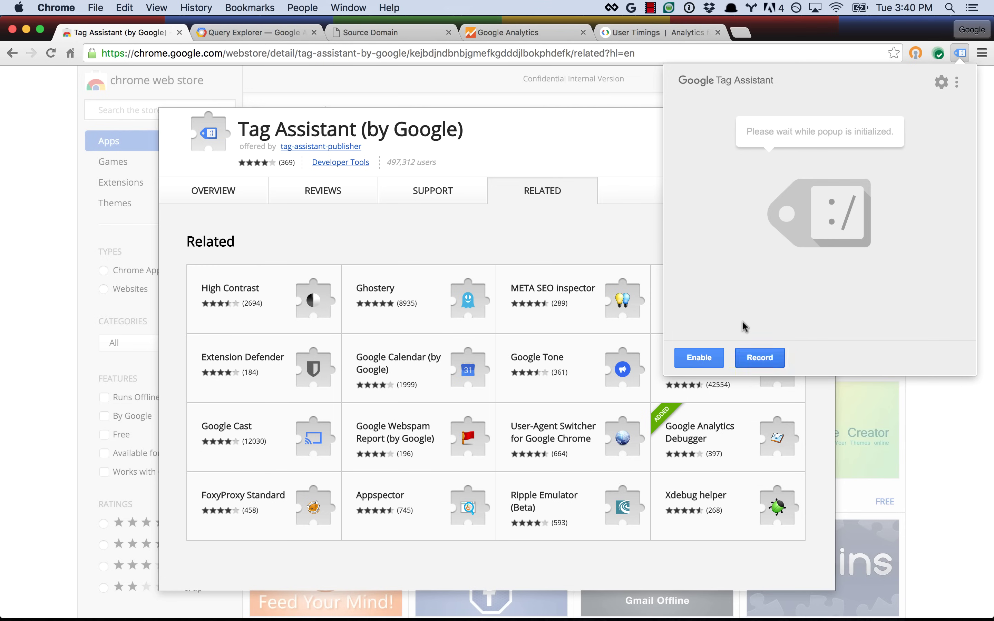
- Enable Tag Assistant on the Query Explorer tab and reload the page
{"action": "left_click", "coordinate": [249, 31]}
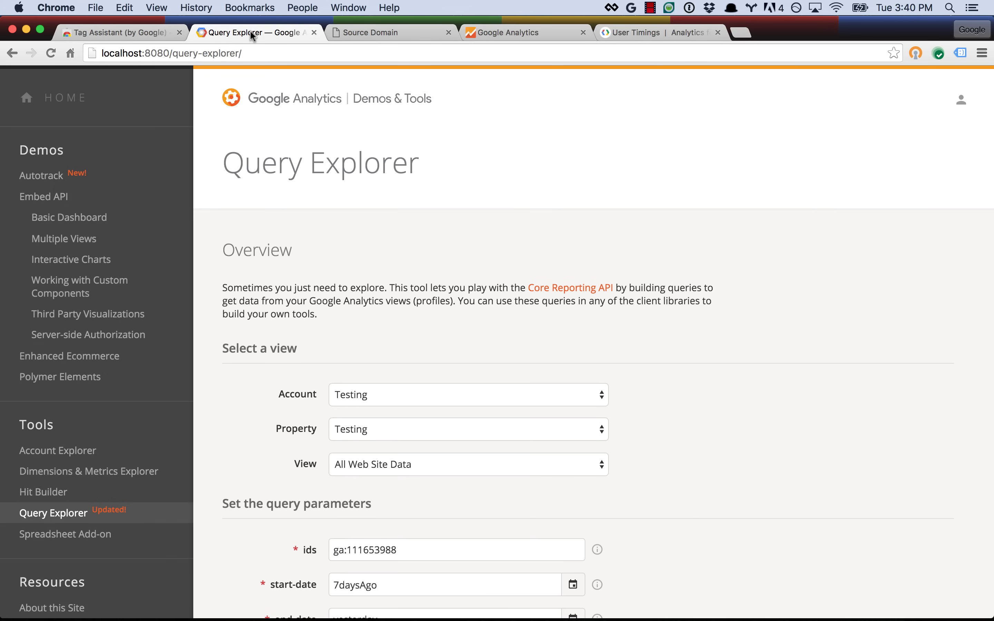
{"action": "left_click", "coordinate": [960, 52]}
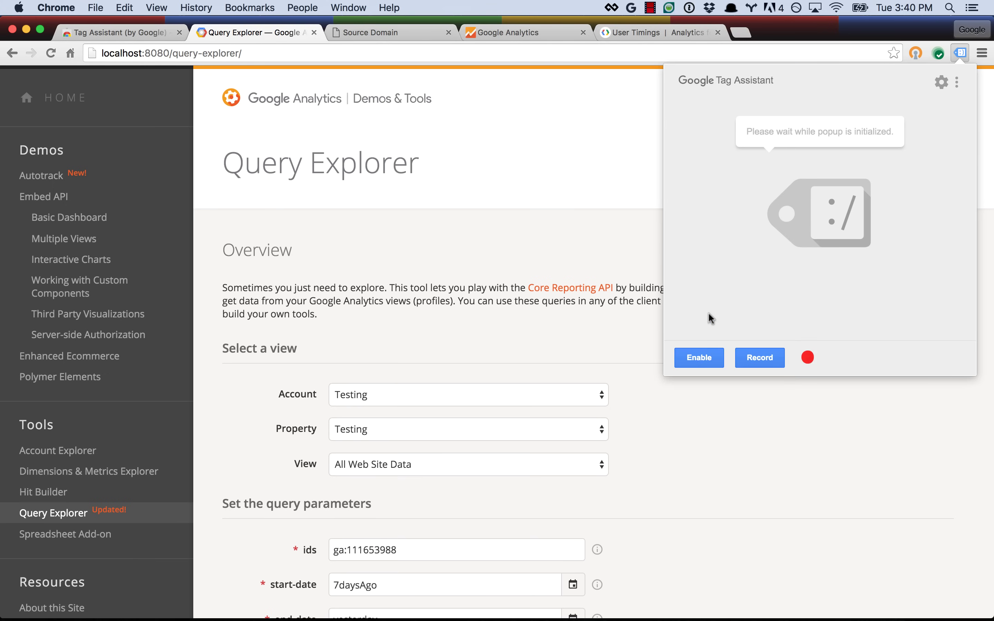
{"action": "left_click", "coordinate": [698, 358]}
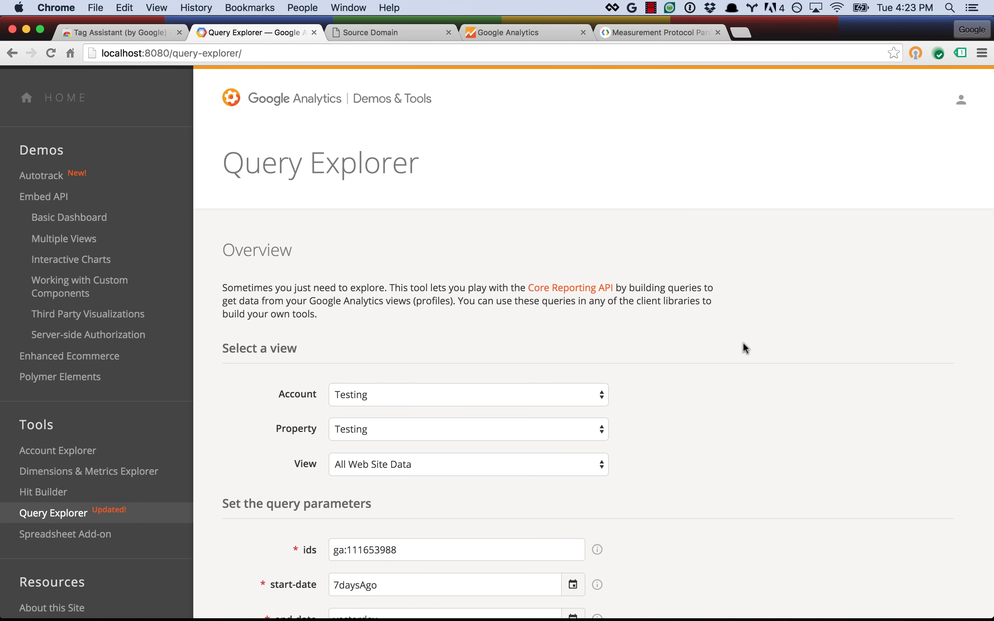
{"action": "key", "text": "super+r"}
- Find onAuthorizationSuccess in index.js and place the cursor inside it for the ga timing call
{"action": "key", "text": "super+Tab"}
{"action": "key", "text": "super+Tab"}
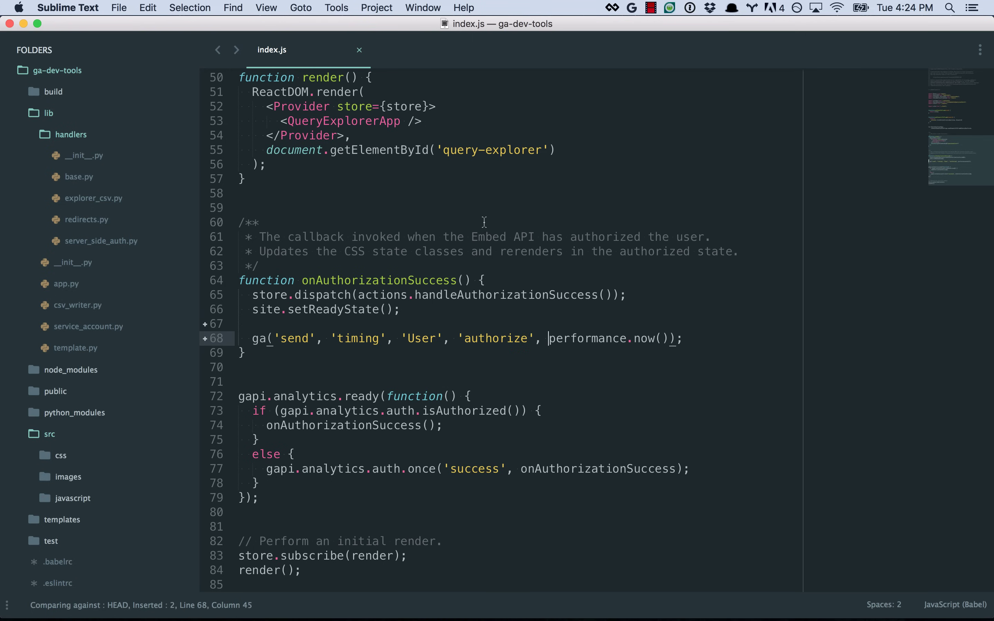
{"action": "left_click", "coordinate": [388, 280]}
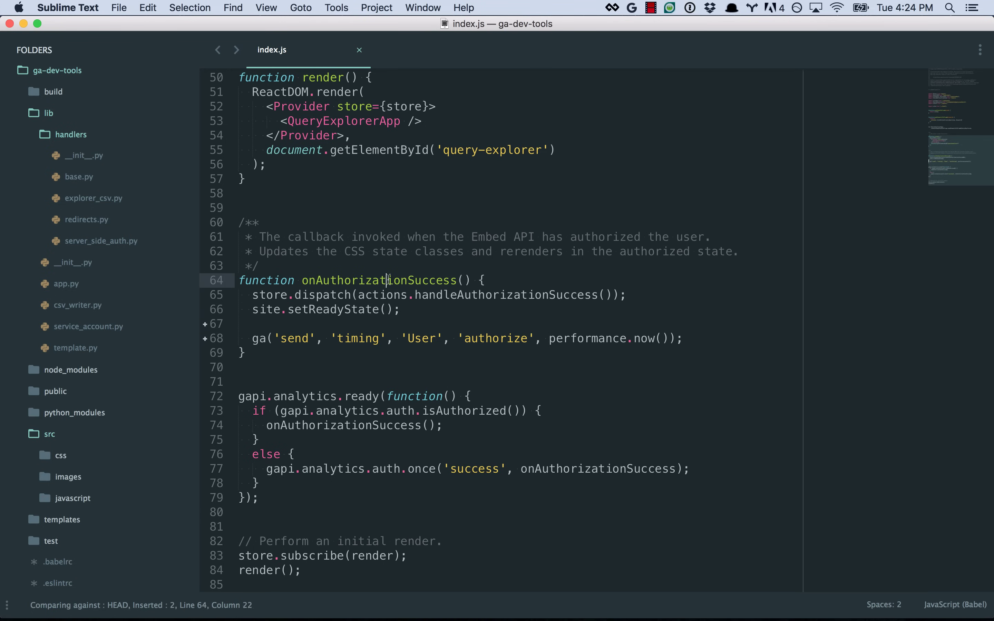
{"action": "double_click", "coordinate": [388, 280]}
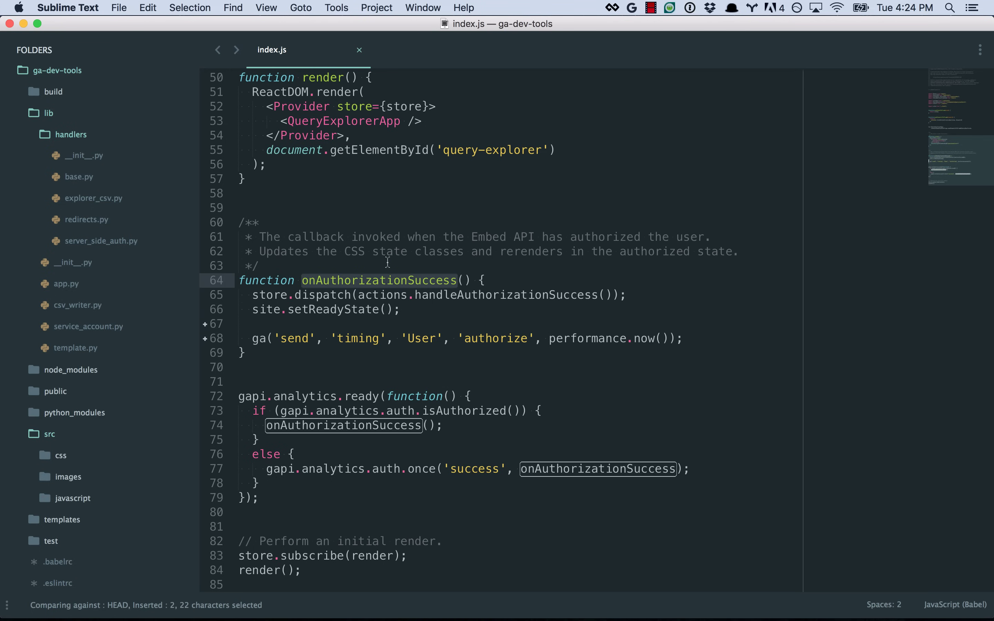
{"action": "left_click", "coordinate": [474, 268]}
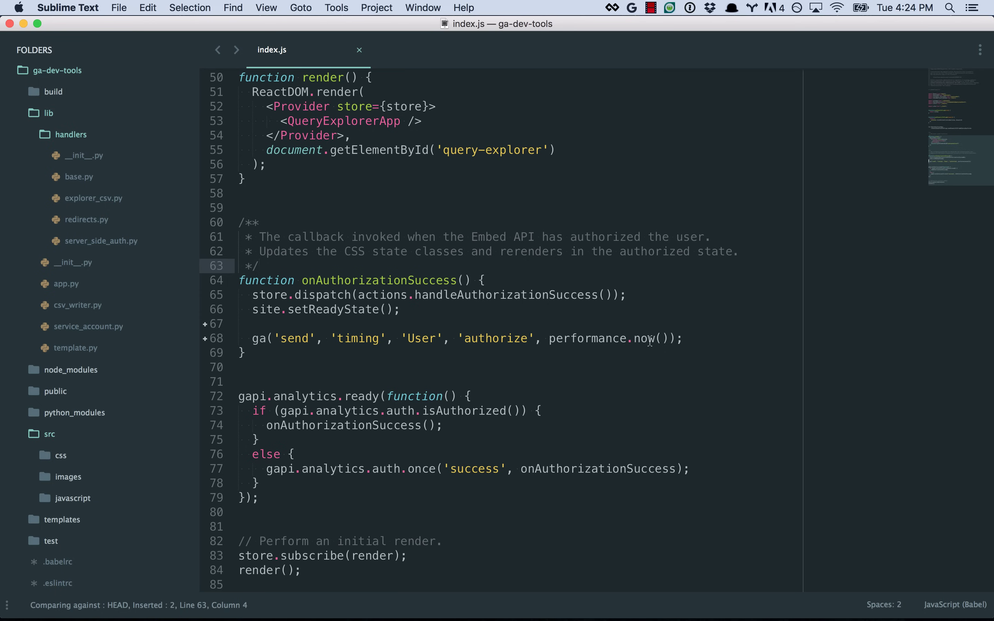
- Open DevTools on Query Explorer, reload it, and filter Network requests by 'coll'
{"action": "key", "text": "super+Tab"}
{"action": "key", "text": "super+alt+j"}
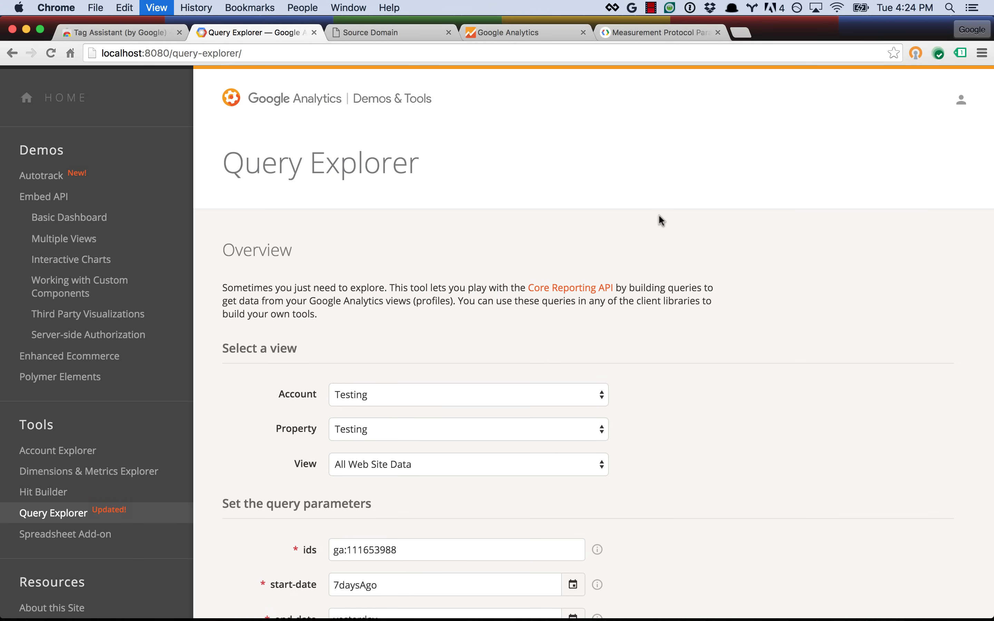
{"action": "key", "text": "super+r"}
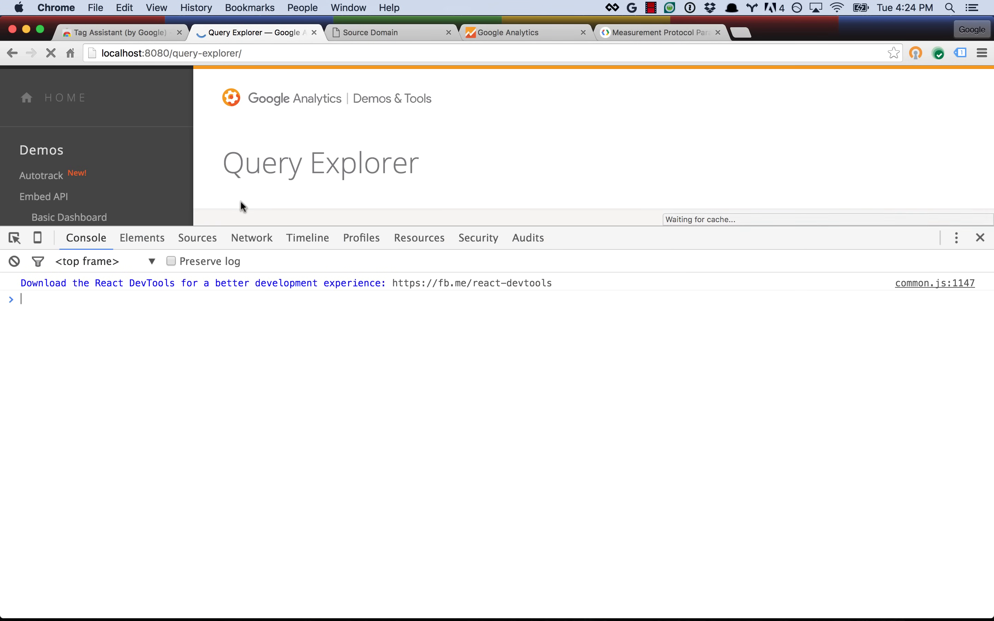
{"action": "left_click", "coordinate": [251, 238]}
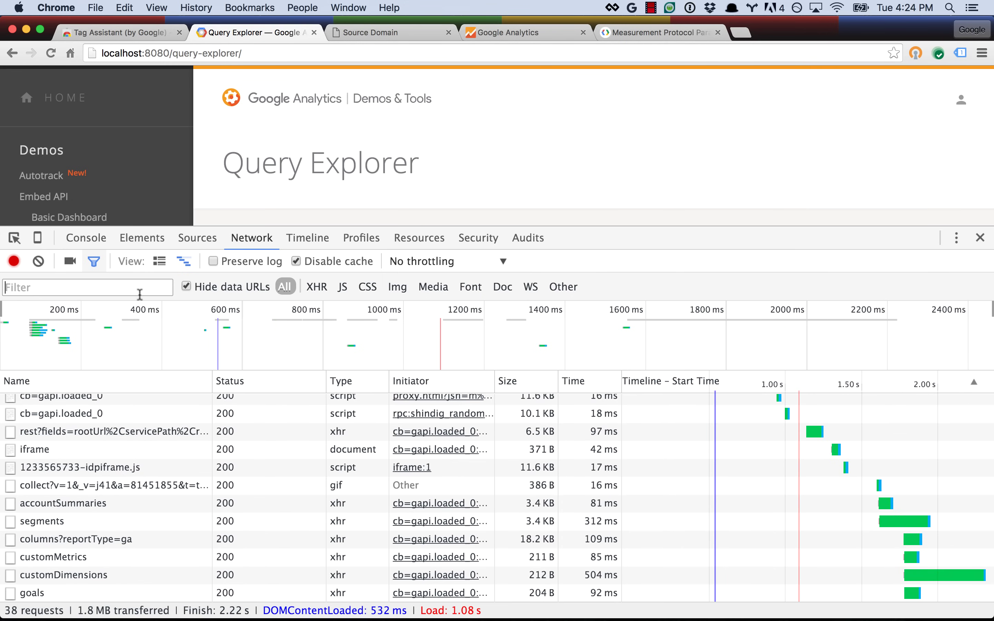
{"action": "type", "text": "coll"}
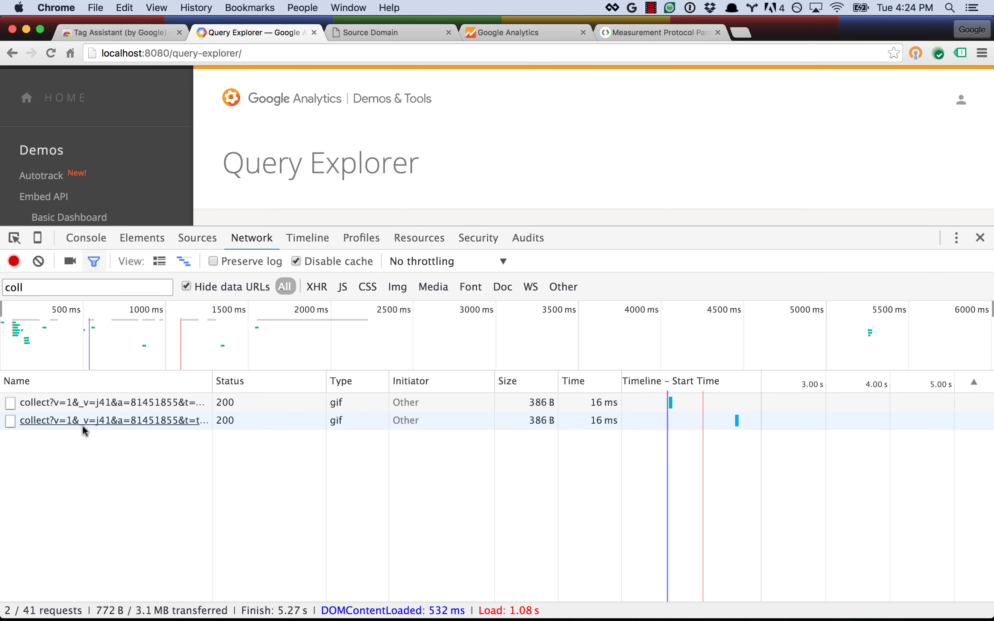
- Open the timing collect request and scroll its headers down to utt 1540.6000000000001
{"action": "left_click", "coordinate": [83, 421]}
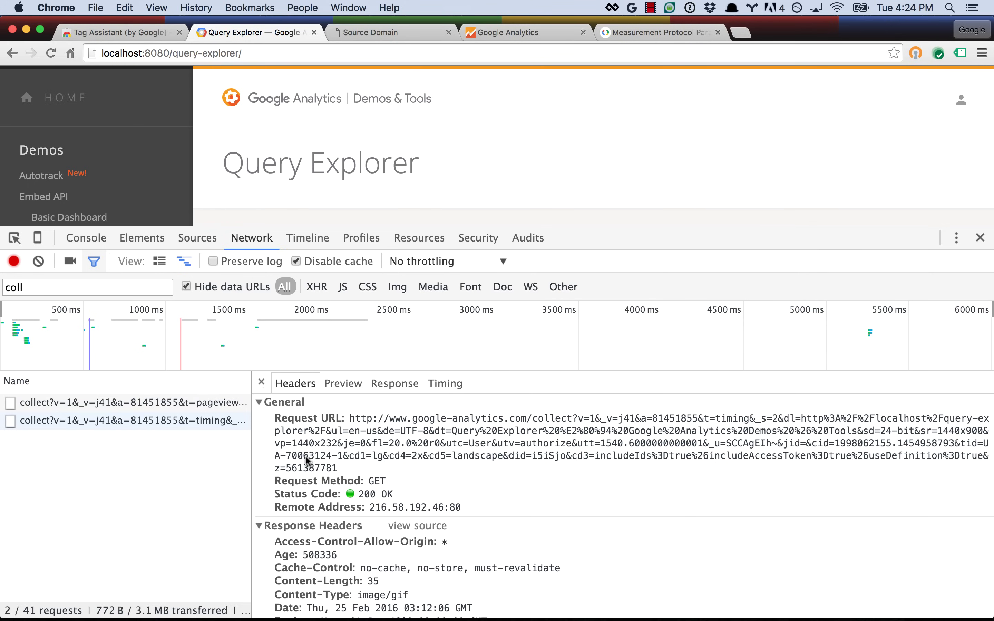
{"action": "scroll", "coordinate": [522, 517], "scroll_direction": "down", "scroll_amount": 5}
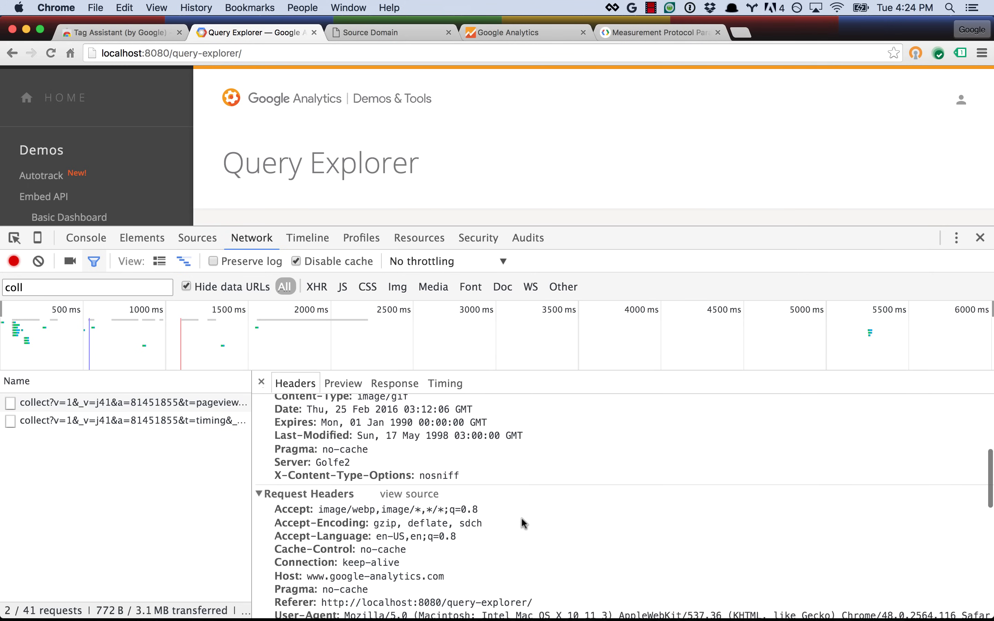
{"action": "scroll", "coordinate": [522, 520], "scroll_direction": "down", "scroll_amount": 10}
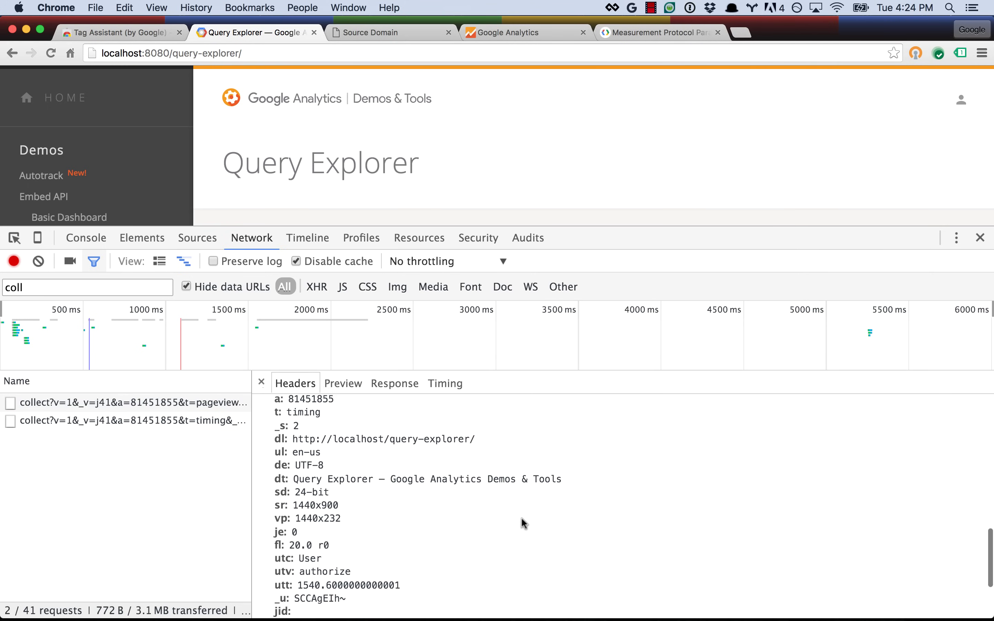
{"action": "scroll", "coordinate": [522, 519], "scroll_direction": "down", "scroll_amount": 4}
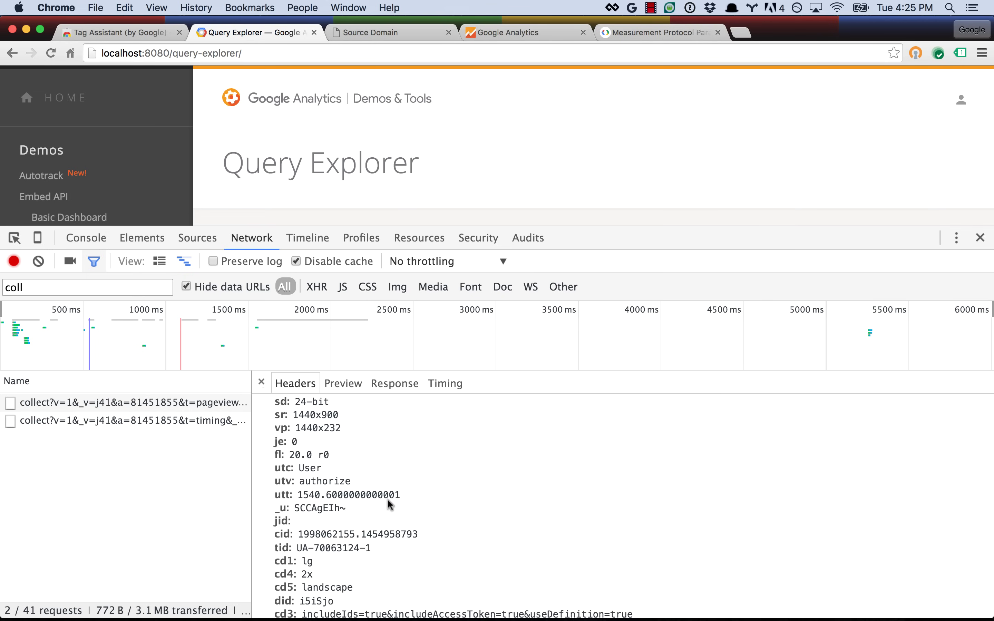
- Close DevTools and record a Tag Assistant session of a Query Explorer reload, then stop it
{"action": "left_click", "coordinate": [980, 237]}
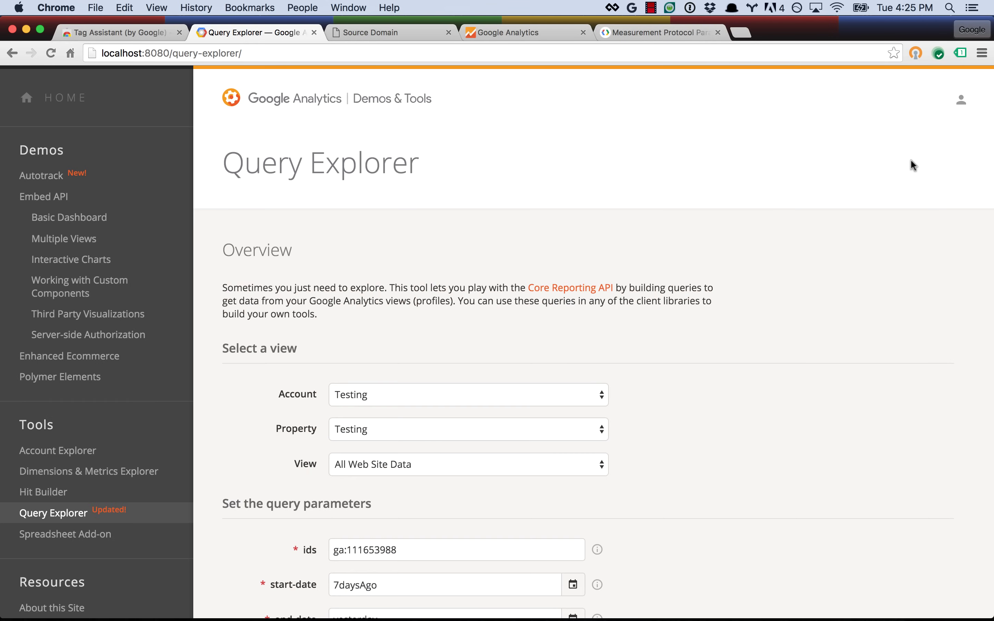
{"action": "left_click", "coordinate": [960, 54]}
{"action": "left_click", "coordinate": [764, 462]}
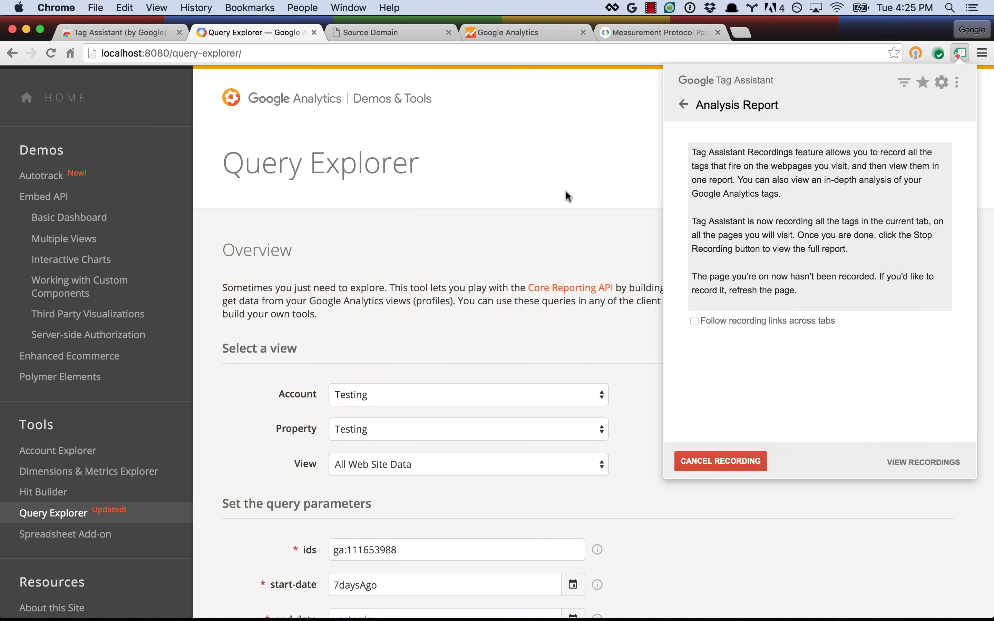
{"action": "left_click", "coordinate": [570, 236]}
{"action": "key", "text": "super+r"}
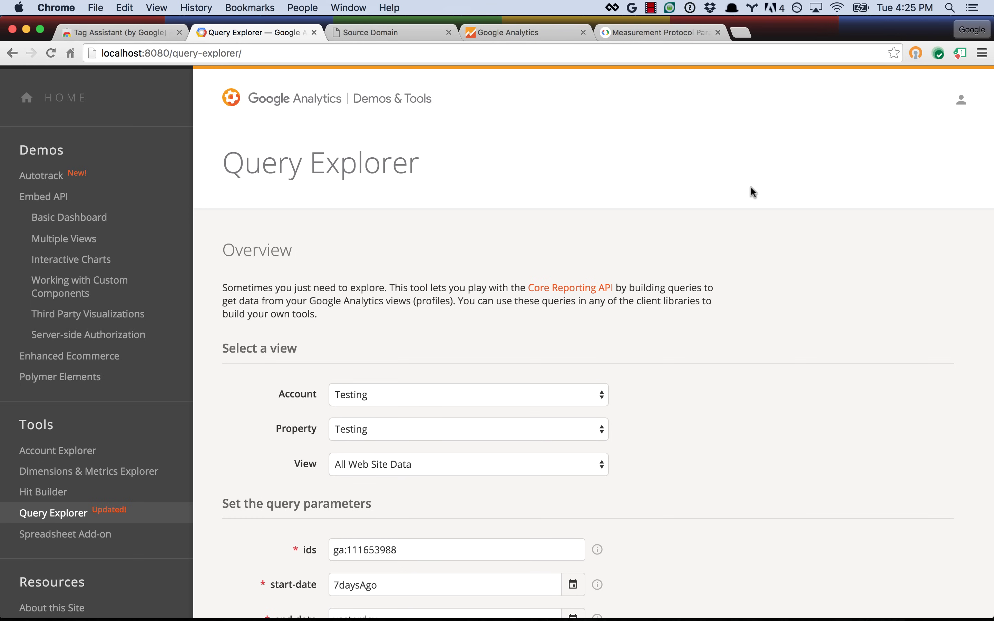
{"action": "left_click", "coordinate": [958, 55]}
{"action": "left_click", "coordinate": [717, 461]}
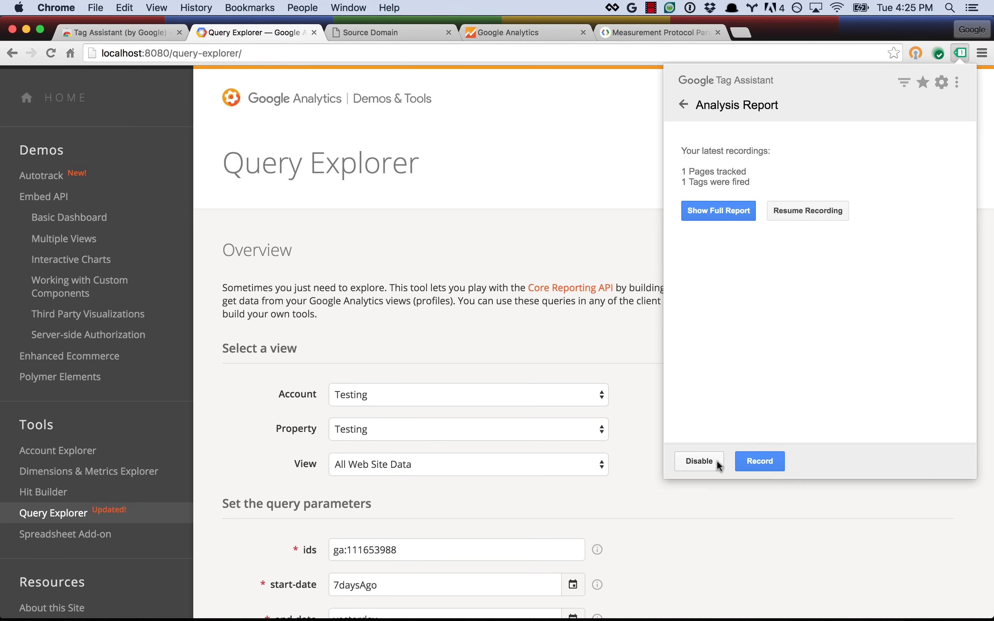
- Open the report's Google Analytics view and expand Page load 1 and Hit 2 to show the invalid utt
{"action": "left_click", "coordinate": [728, 205]}
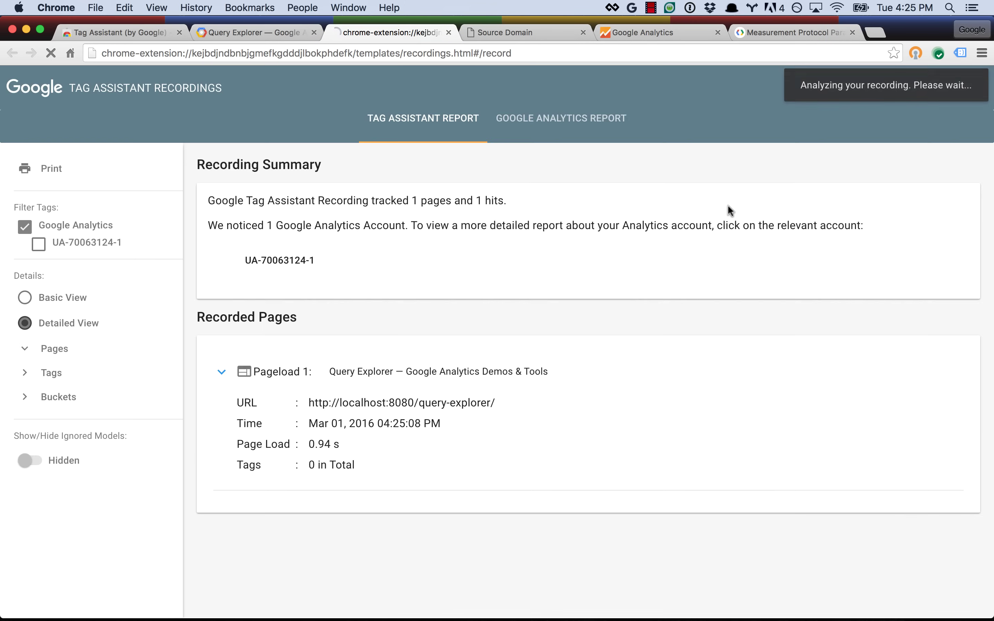
{"action": "left_click", "coordinate": [557, 120]}
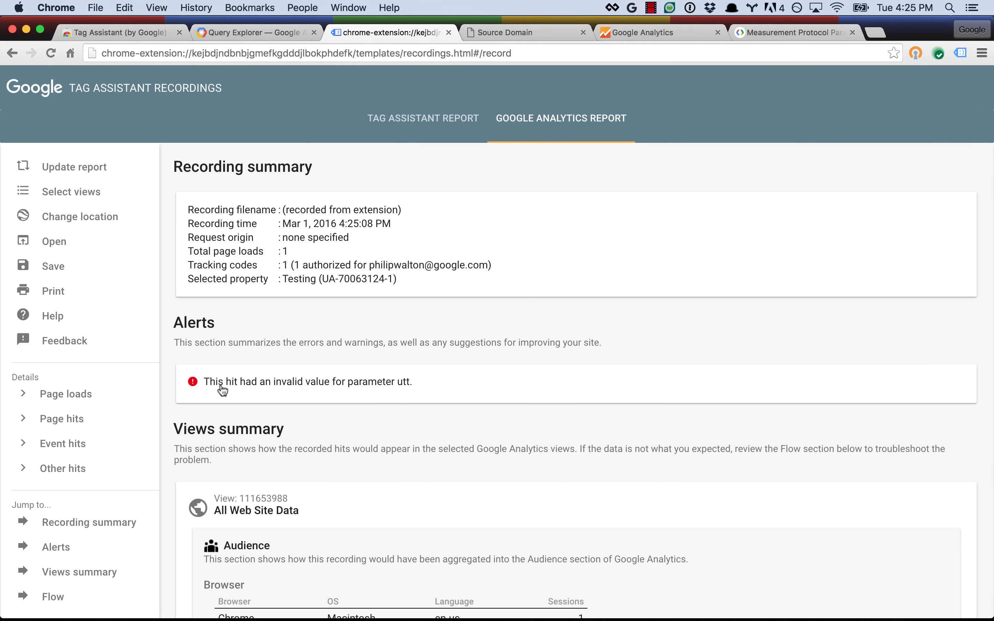
{"action": "scroll", "coordinate": [374, 392], "scroll_direction": "down", "scroll_amount": 5}
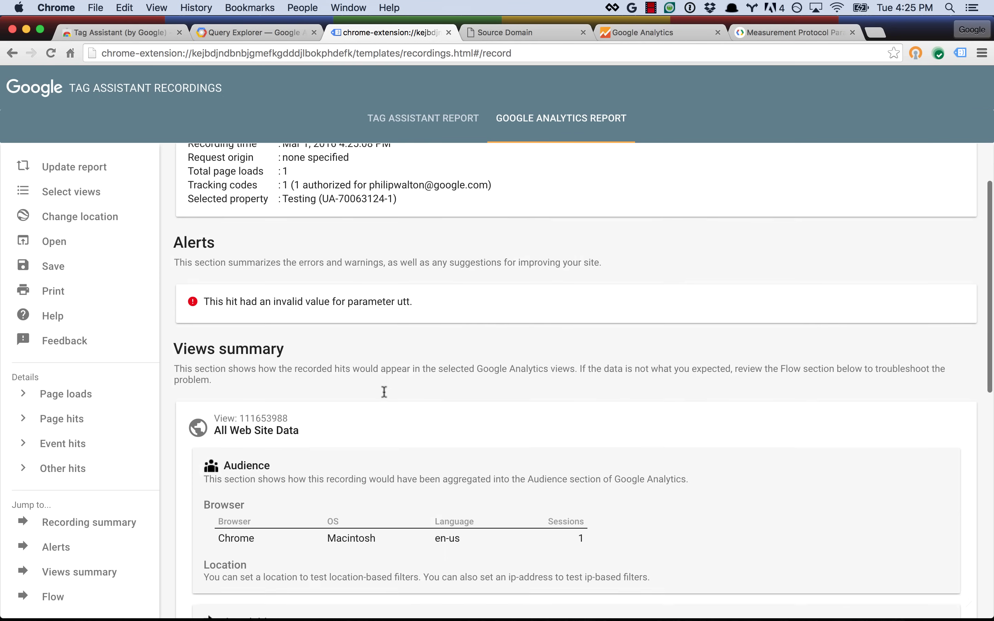
{"action": "scroll", "coordinate": [384, 393], "scroll_direction": "down", "scroll_amount": 10}
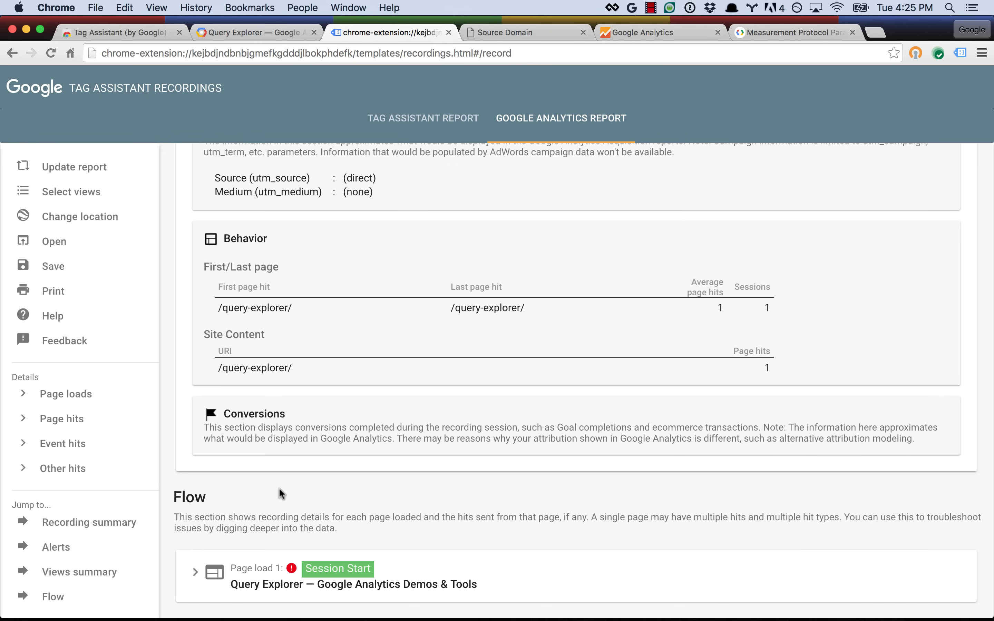
{"action": "left_click", "coordinate": [196, 572]}
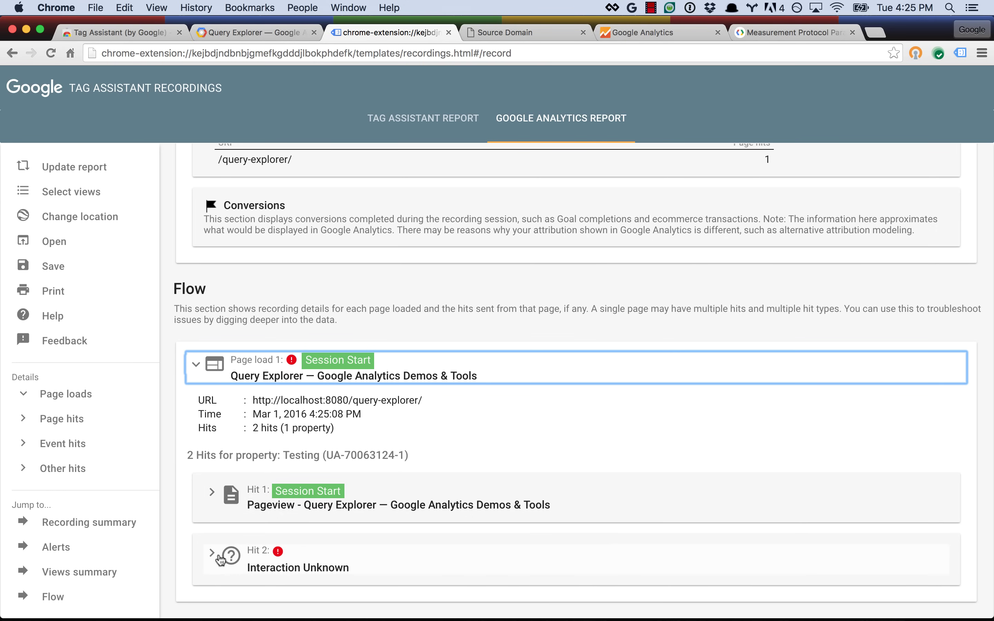
{"action": "left_click", "coordinate": [216, 553]}
{"action": "scroll", "coordinate": [216, 554], "scroll_direction": "down", "scroll_amount": 5}
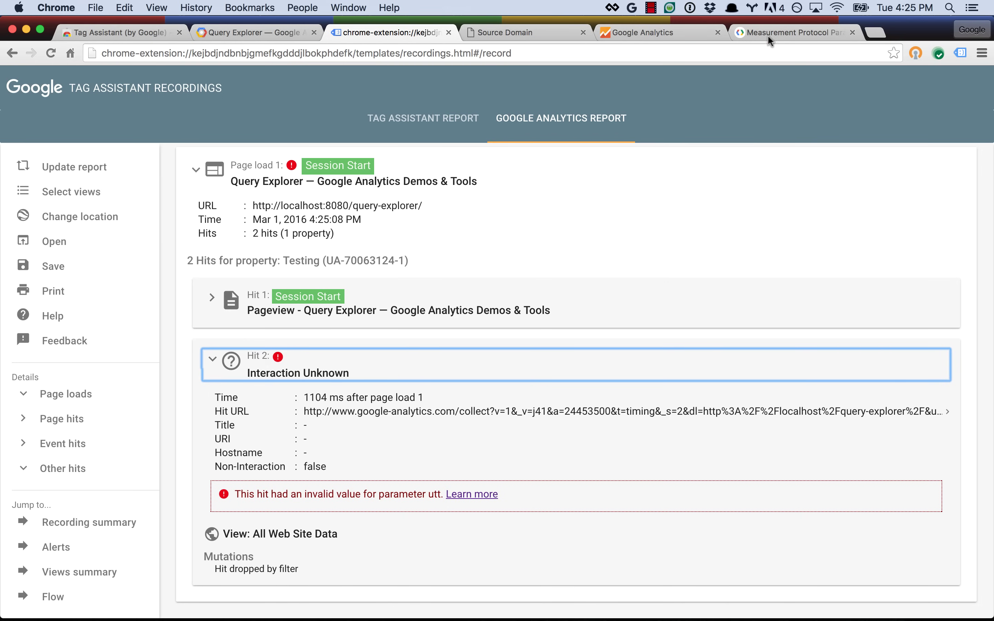
- Highlight 'integer' as the utt type in the Measurement Protocol docs, then return to Sublime Text
{"action": "left_click", "coordinate": [778, 31]}
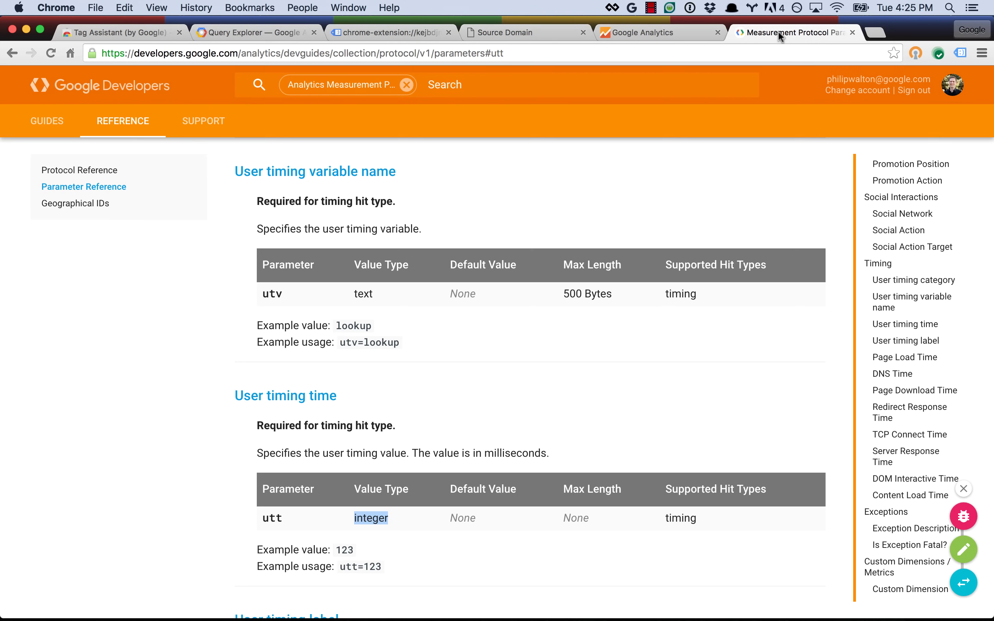
{"action": "left_click", "coordinate": [234, 431]}
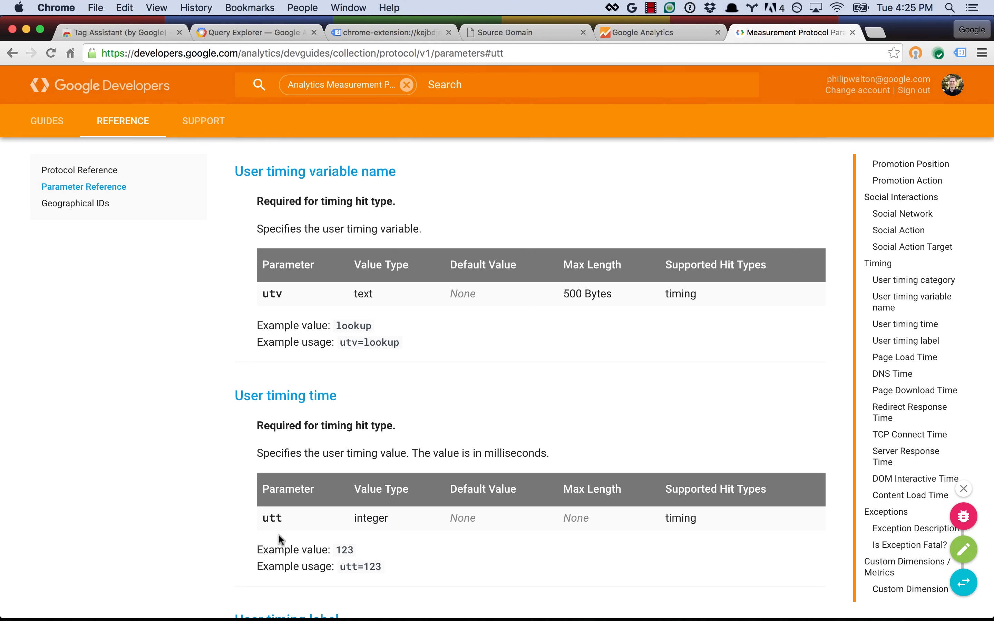
{"action": "double_click", "coordinate": [374, 518]}
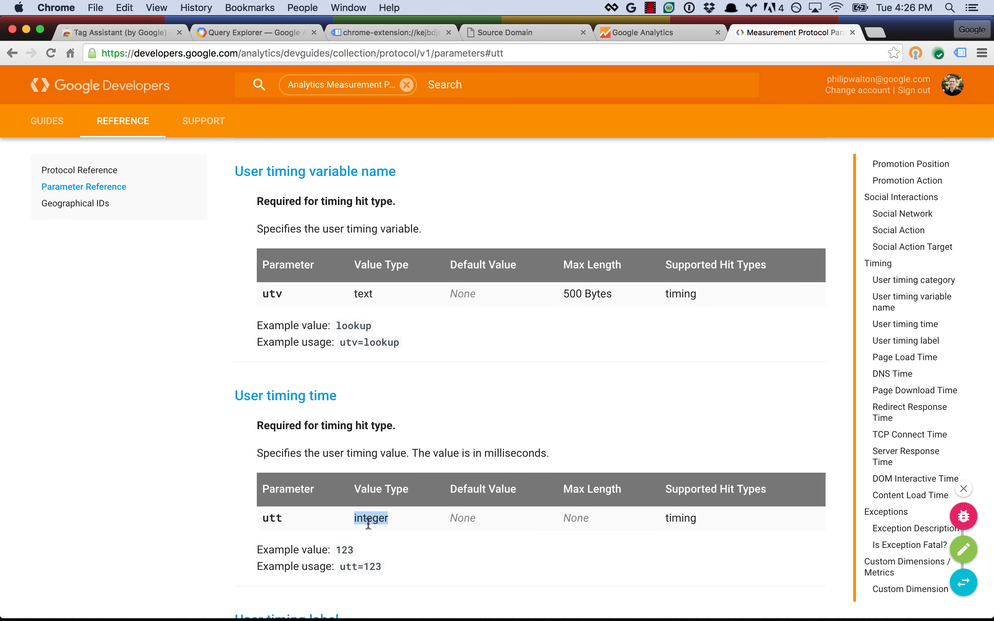
{"action": "key", "text": "super+Tab"}
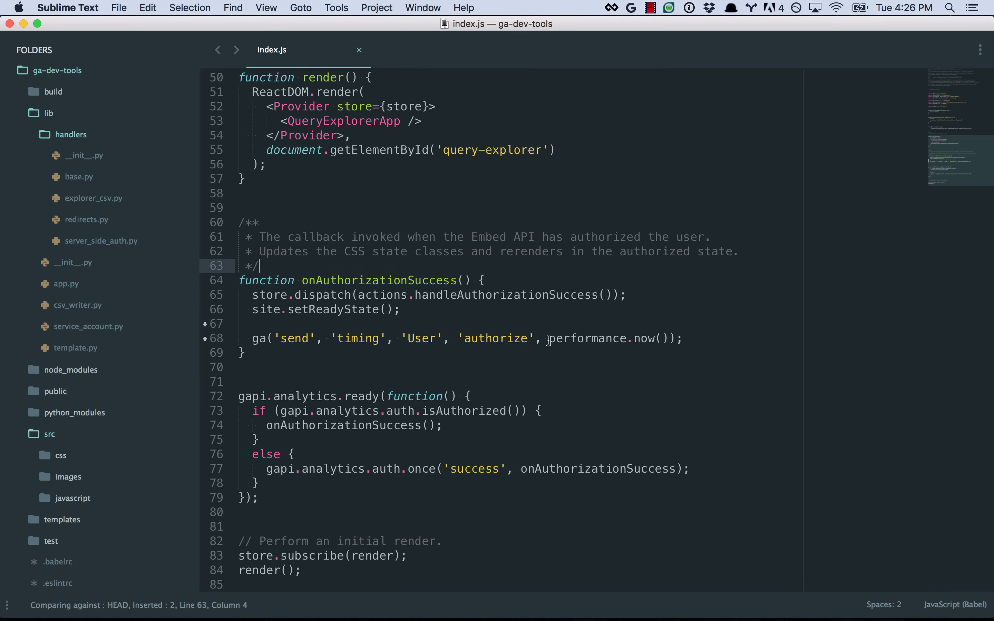
- Wrap performance.now() on line 68 in Math.round( ) and save index.js
{"action": "left_click", "coordinate": [549, 340]}
{"action": "type", "text": "Math.rou"}
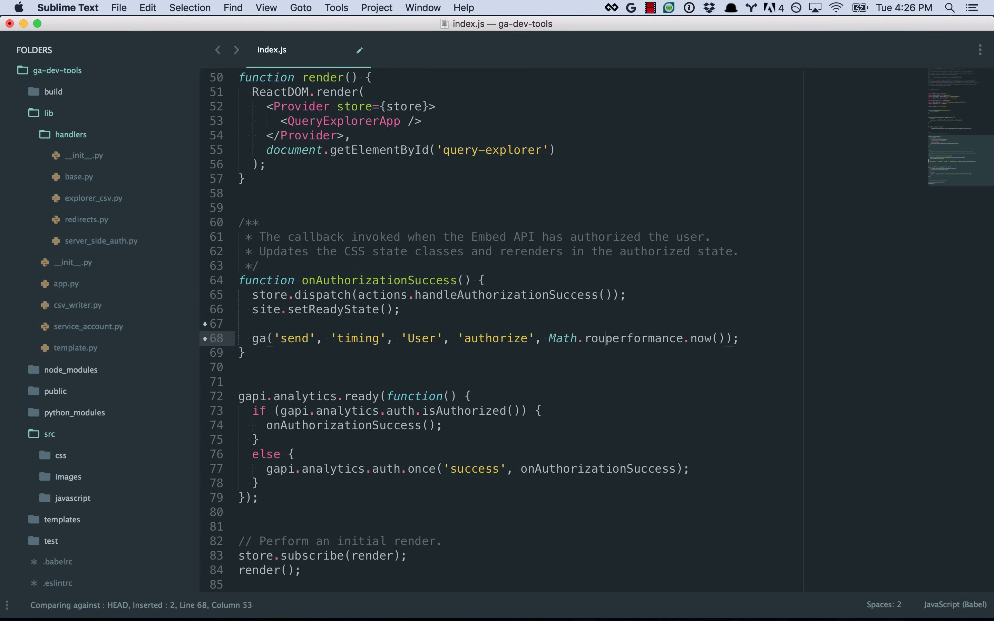
{"action": "type", "text": "nd("}
{"action": "left_click", "coordinate": [754, 339]}
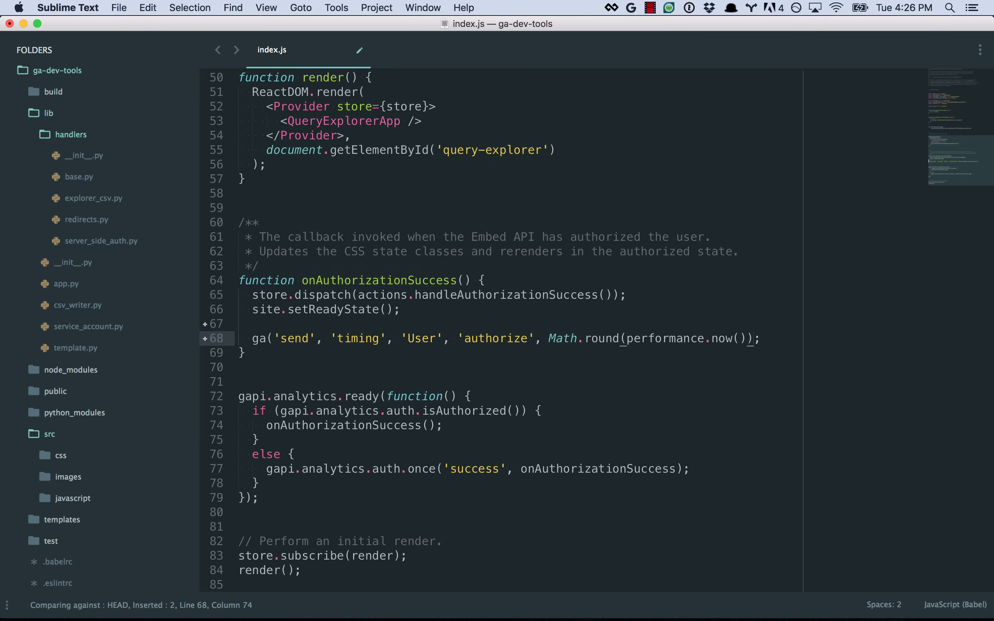
{"action": "type", "text": ")"}
{"action": "key", "text": "super+s"}
{"action": "key", "text": "super+Tab"}
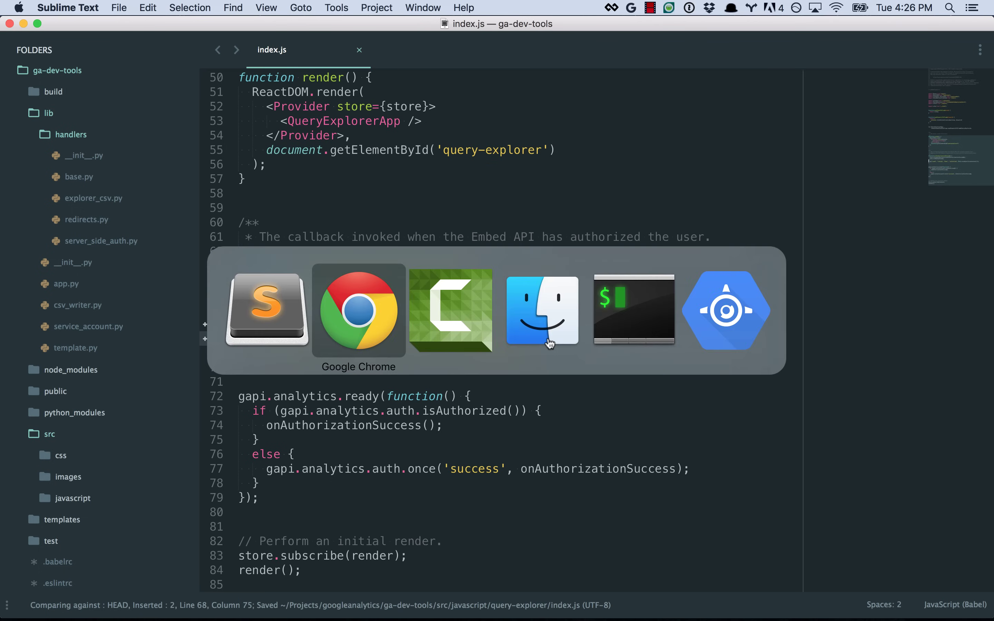
- Record a fresh Tag Assistant session of the reloaded Query Explorer page, then stop recording
{"action": "left_click", "coordinate": [271, 30]}
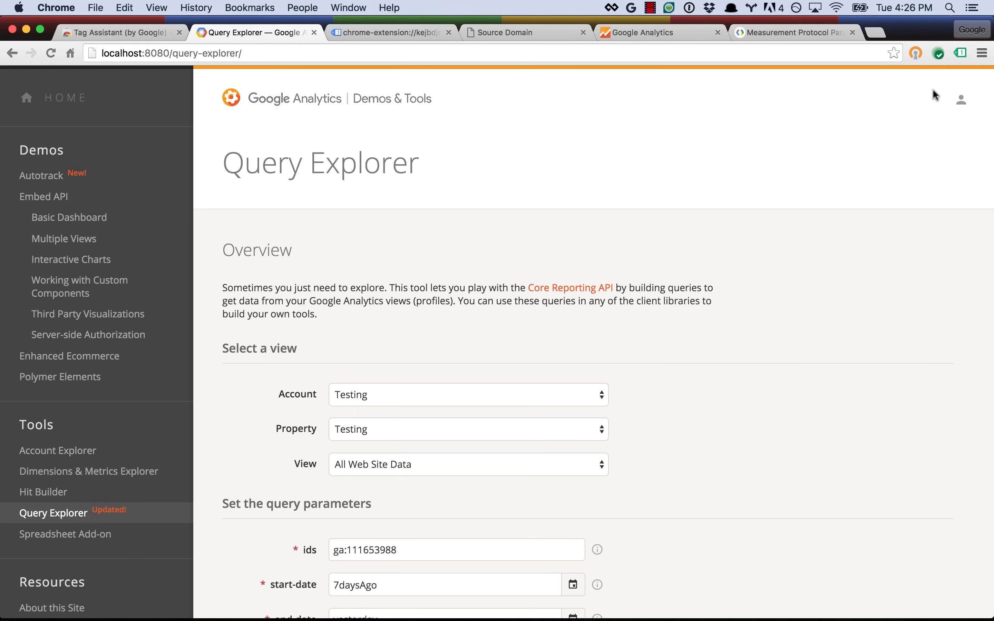
{"action": "left_click", "coordinate": [961, 53]}
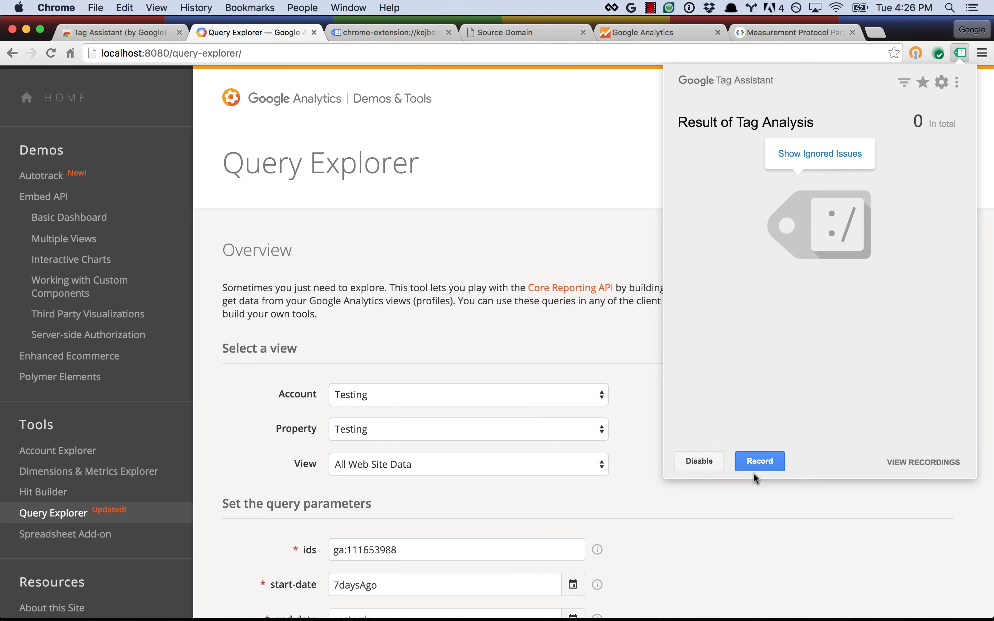
{"action": "left_click", "coordinate": [760, 462]}
{"action": "left_click", "coordinate": [537, 256]}
{"action": "key", "text": "super+r"}
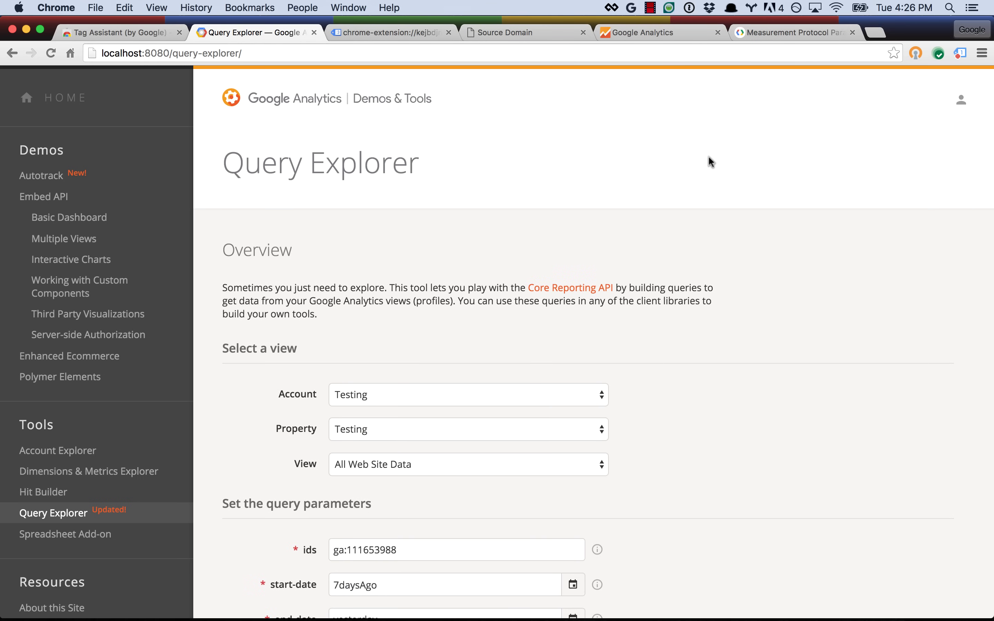
{"action": "left_click", "coordinate": [961, 53]}
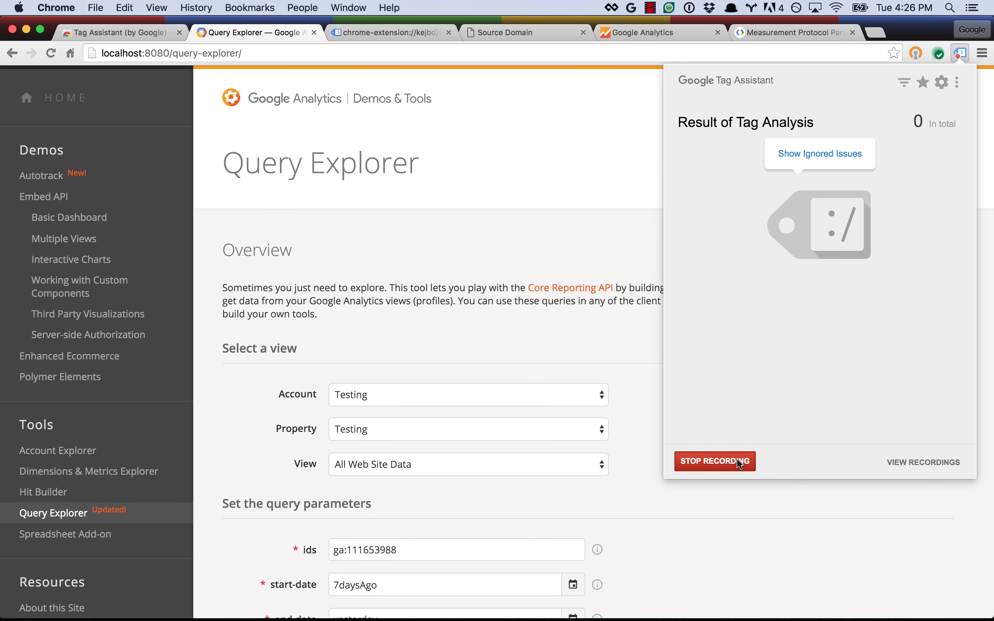
{"action": "left_click", "coordinate": [737, 459]}
- Open the full report's Google Analytics view and expand page load 1's Timing hit details
{"action": "left_click", "coordinate": [723, 211]}
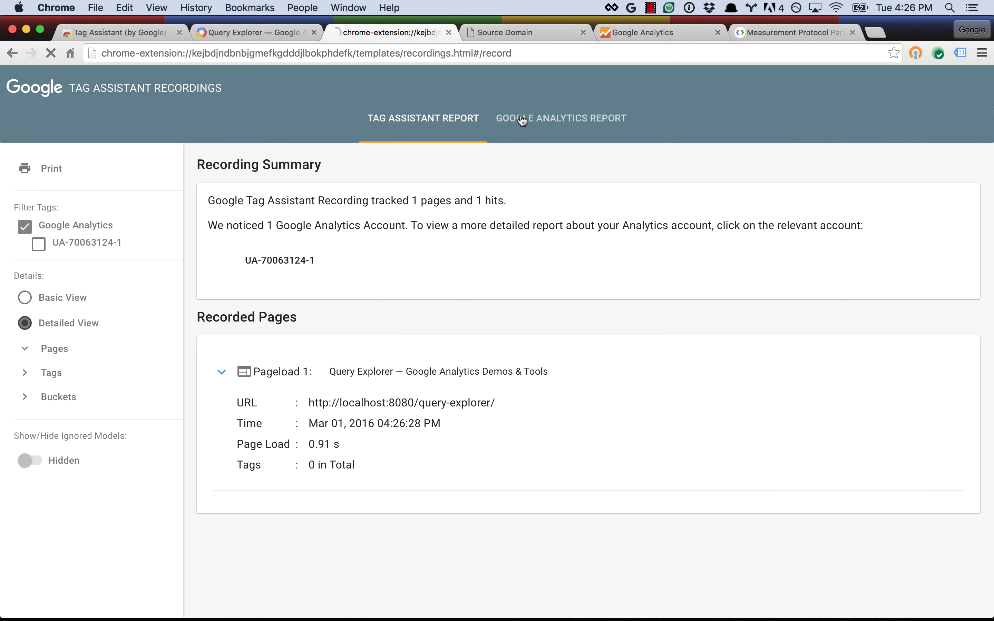
{"action": "left_click", "coordinate": [527, 120]}
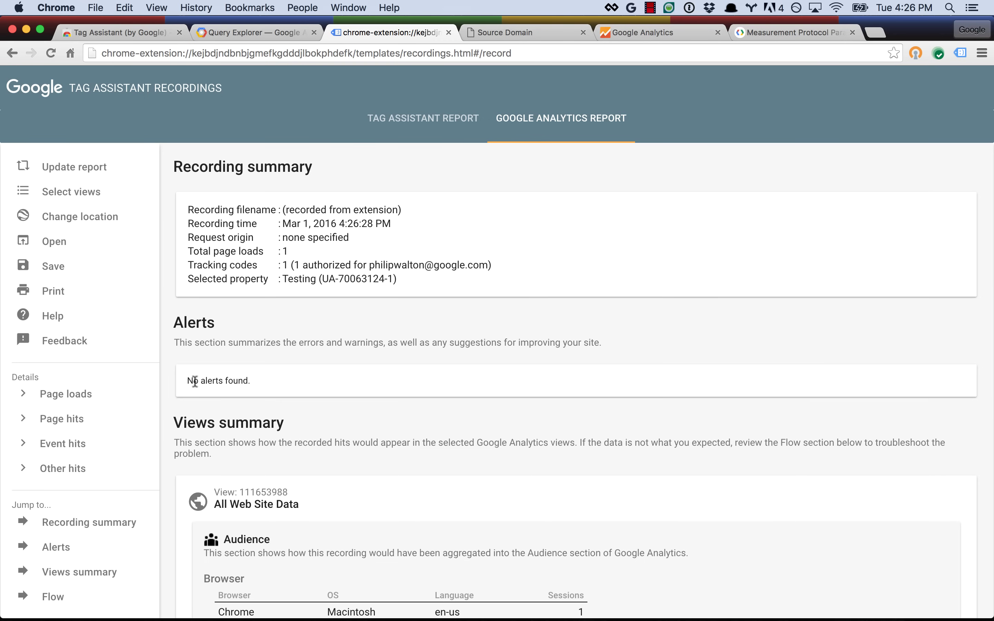
{"action": "scroll", "coordinate": [253, 388], "scroll_direction": "down", "scroll_amount": 15}
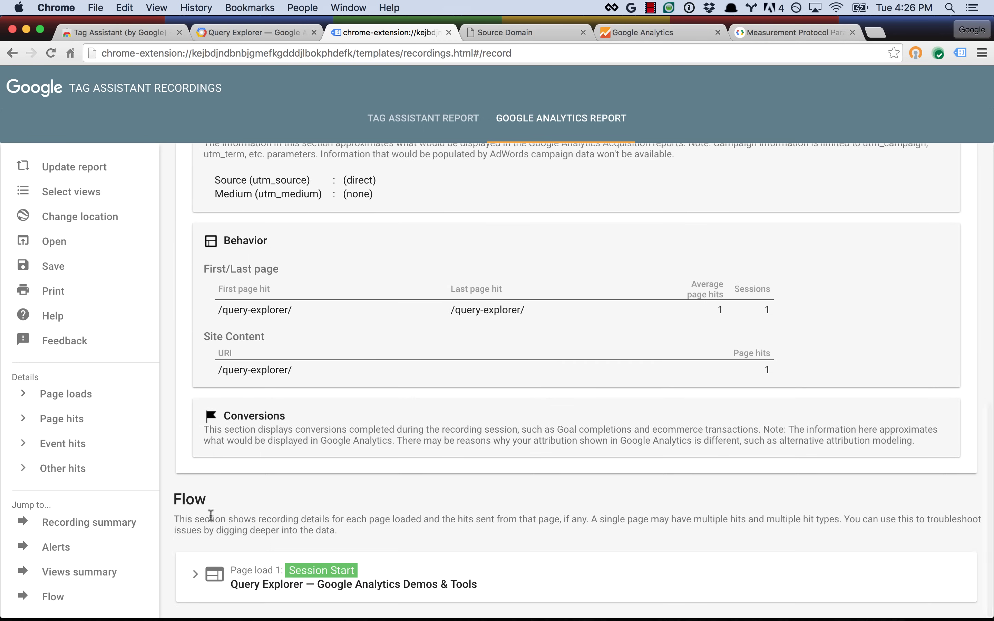
{"action": "left_click", "coordinate": [196, 580]}
{"action": "scroll", "coordinate": [197, 585], "scroll_direction": "down", "scroll_amount": 5}
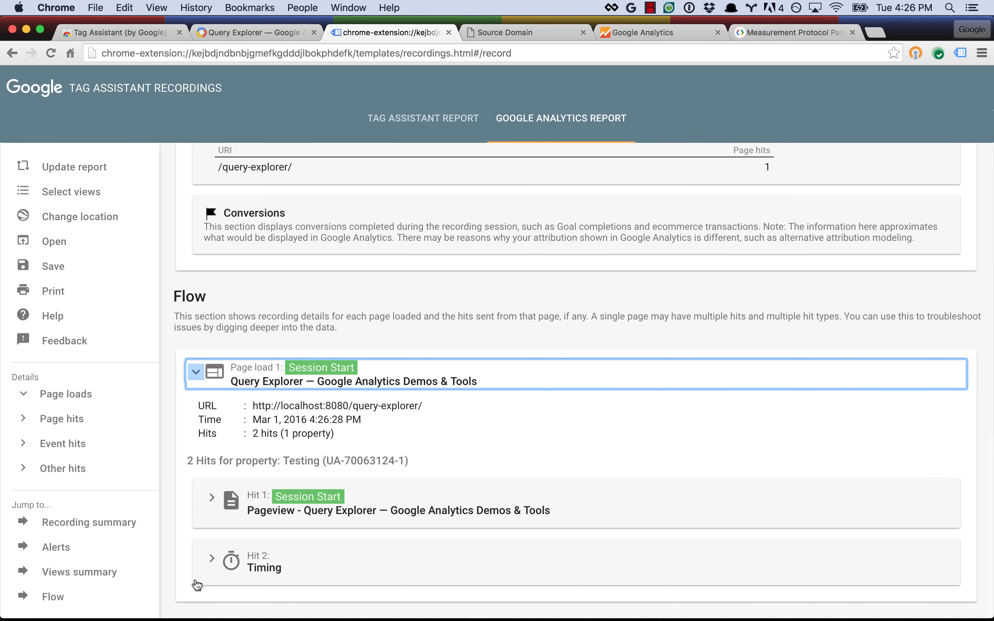
{"action": "left_click", "coordinate": [214, 559]}
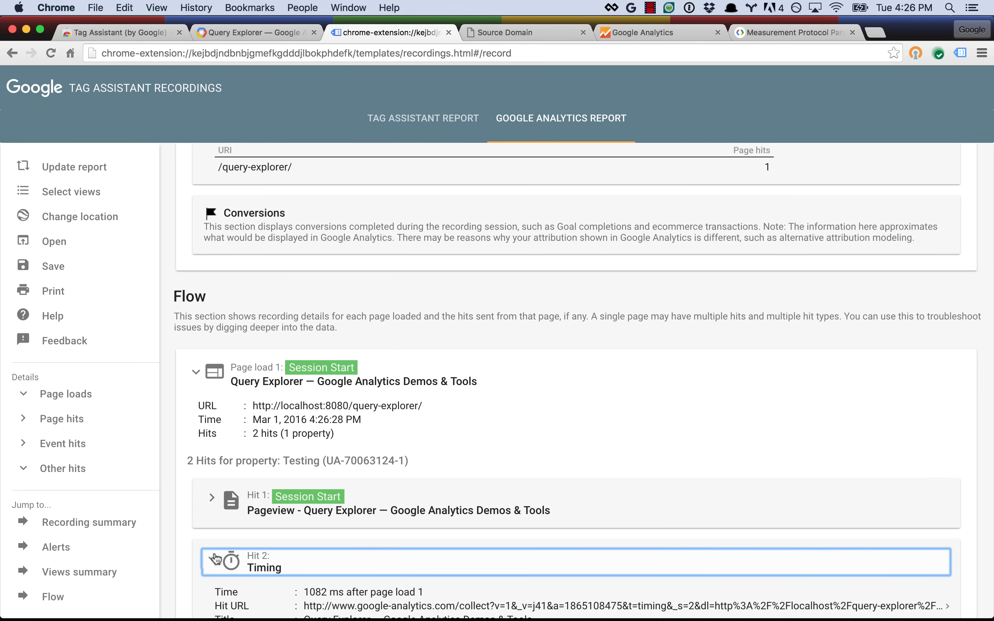
{"action": "scroll", "coordinate": [215, 555], "scroll_direction": "down", "scroll_amount": 10}
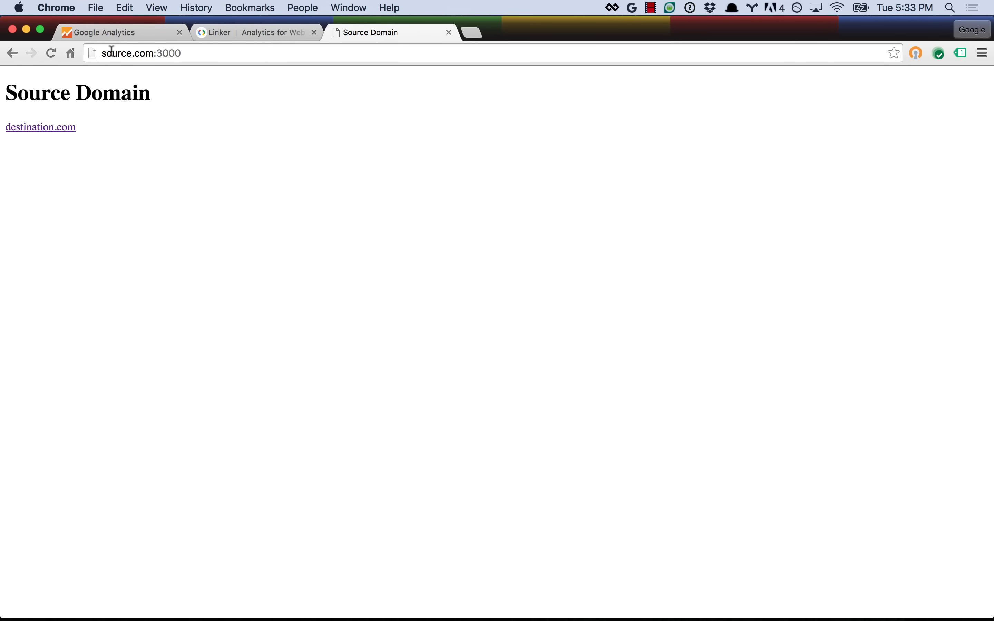
{"action": "left_click", "coordinate": [38, 133]}
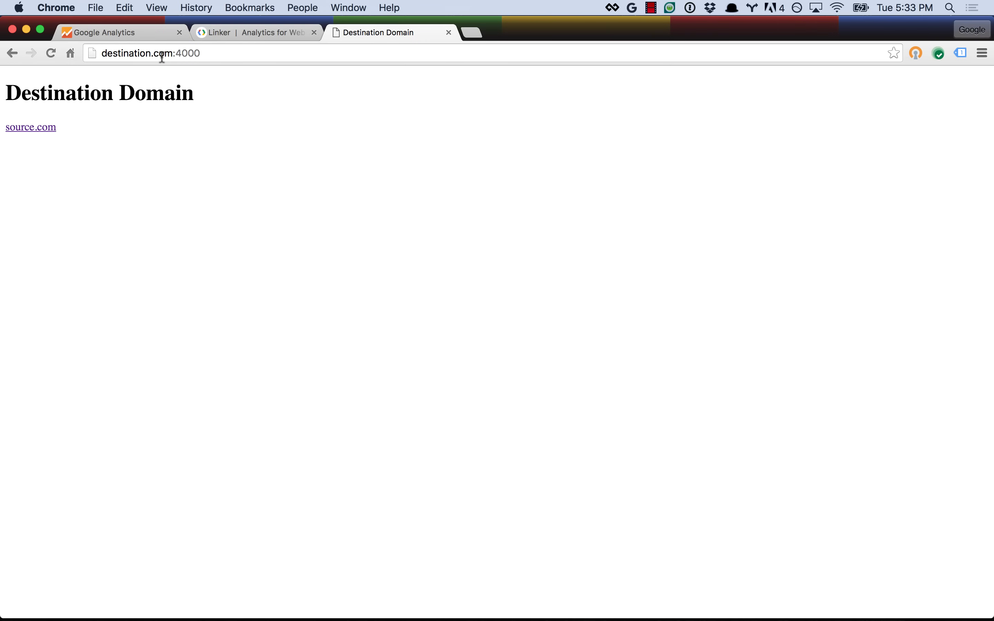
{"action": "left_click", "coordinate": [11, 129]}
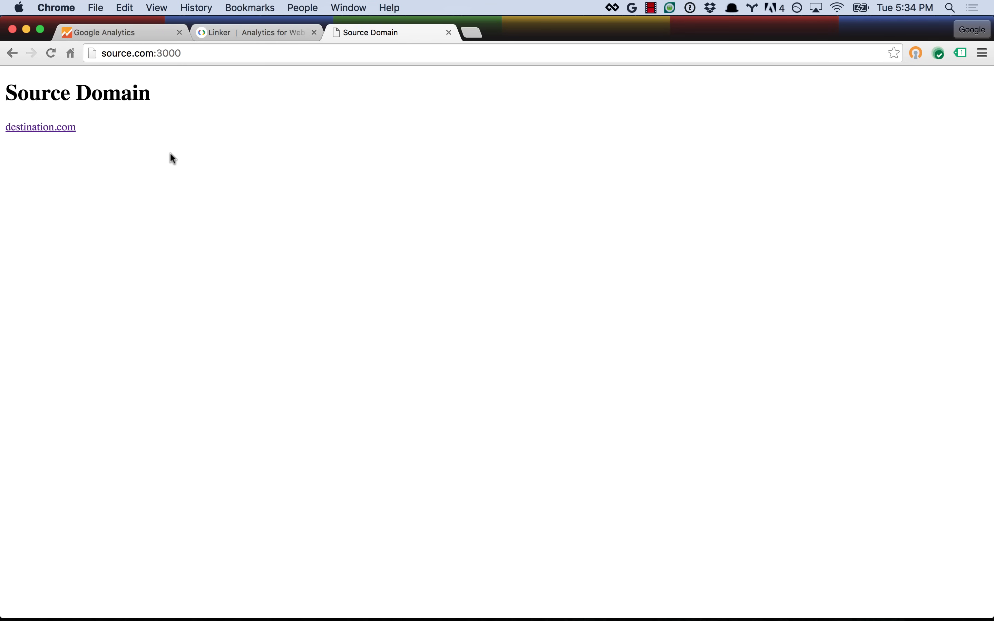
- Record a visit from source.com to destination.com, then view its Google Analytics report
{"action": "left_click", "coordinate": [962, 54]}
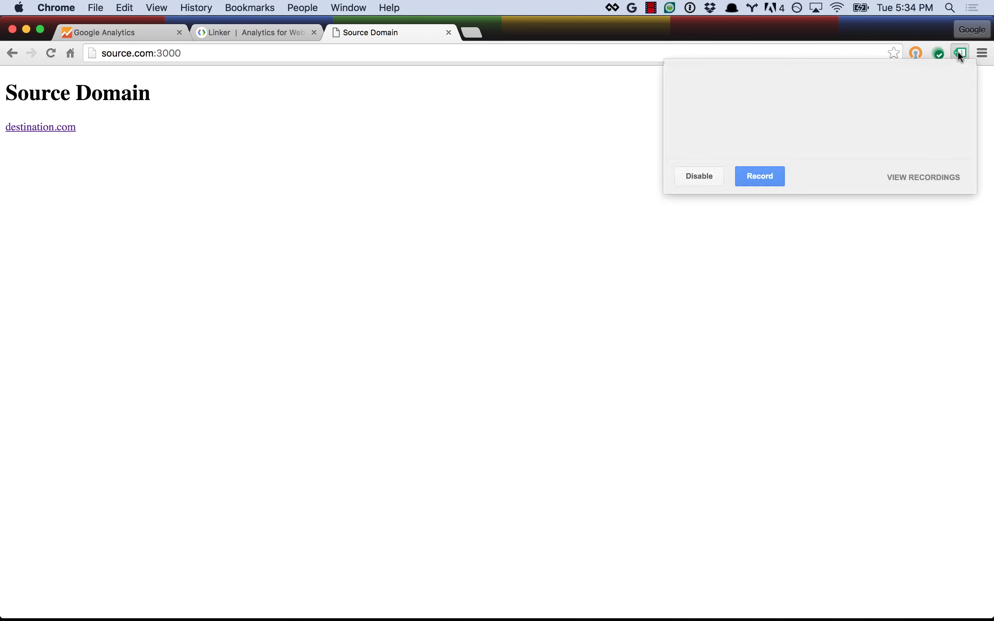
{"action": "left_click", "coordinate": [760, 462]}
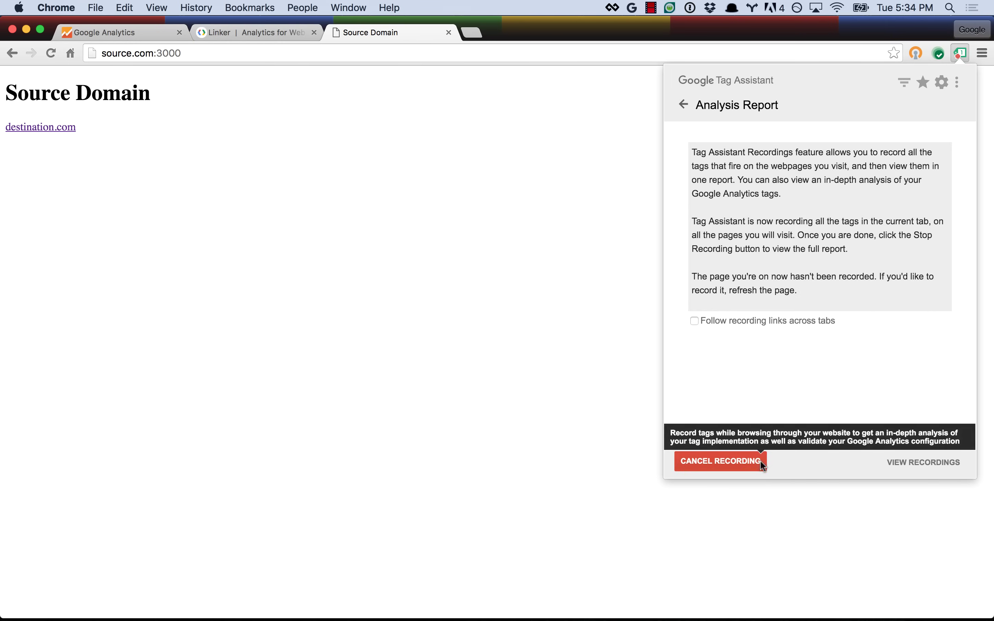
{"action": "left_click", "coordinate": [223, 437]}
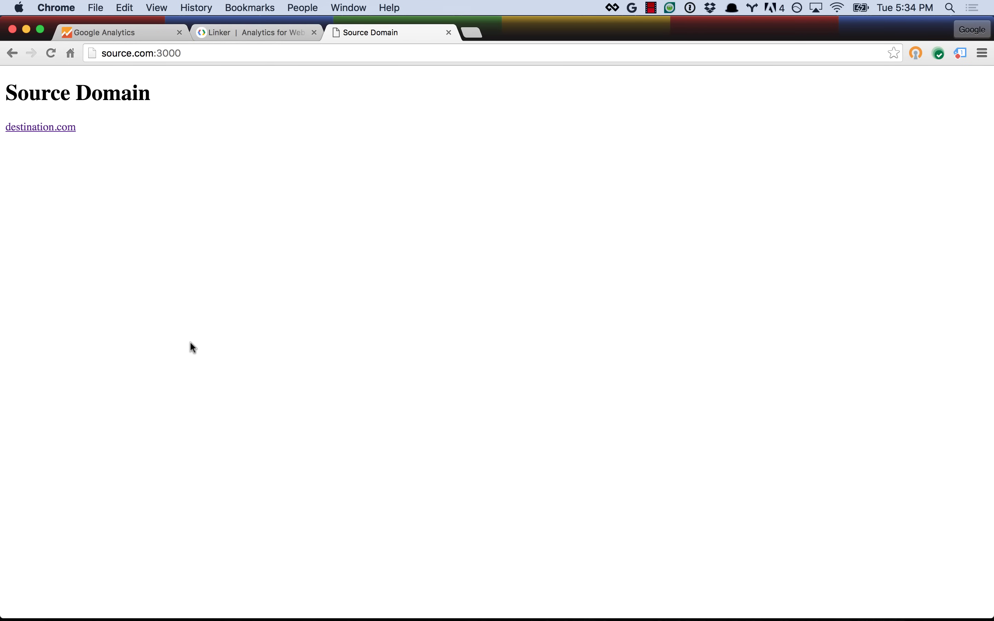
{"action": "left_click", "coordinate": [31, 129]}
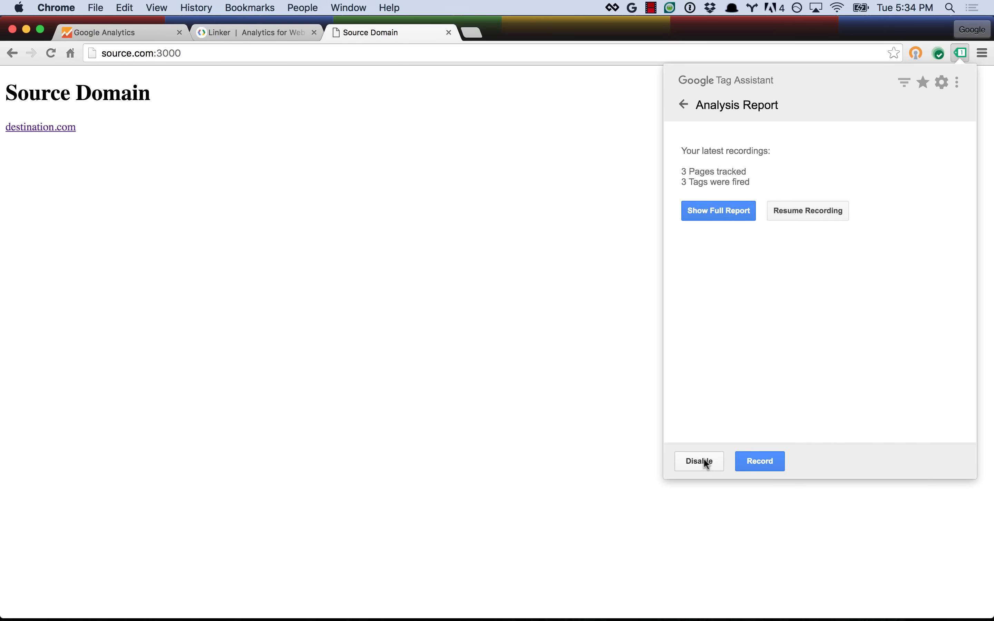
{"action": "left_click", "coordinate": [729, 210]}
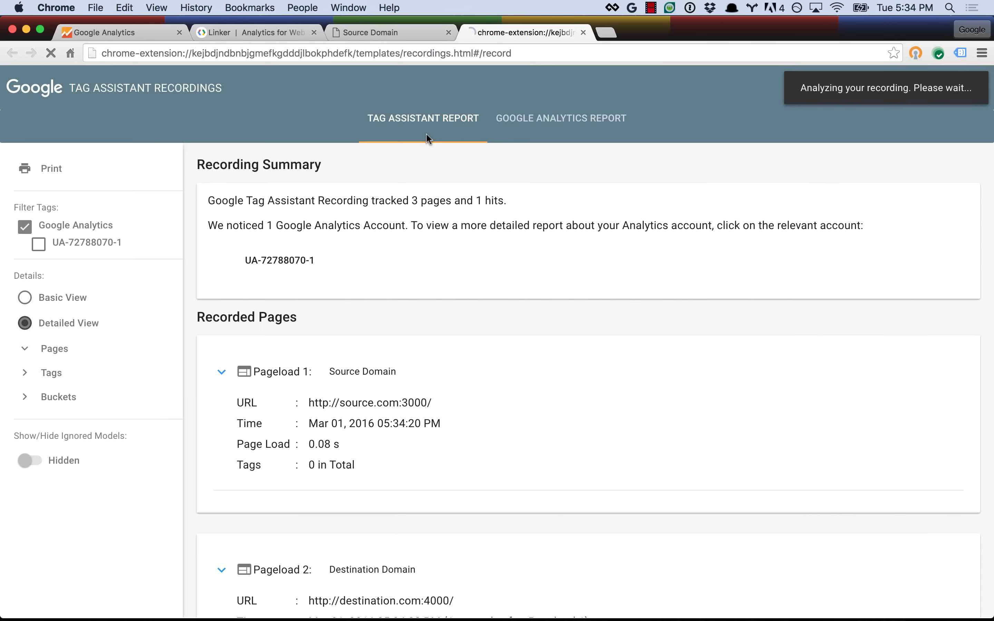
{"action": "left_click", "coordinate": [528, 118]}
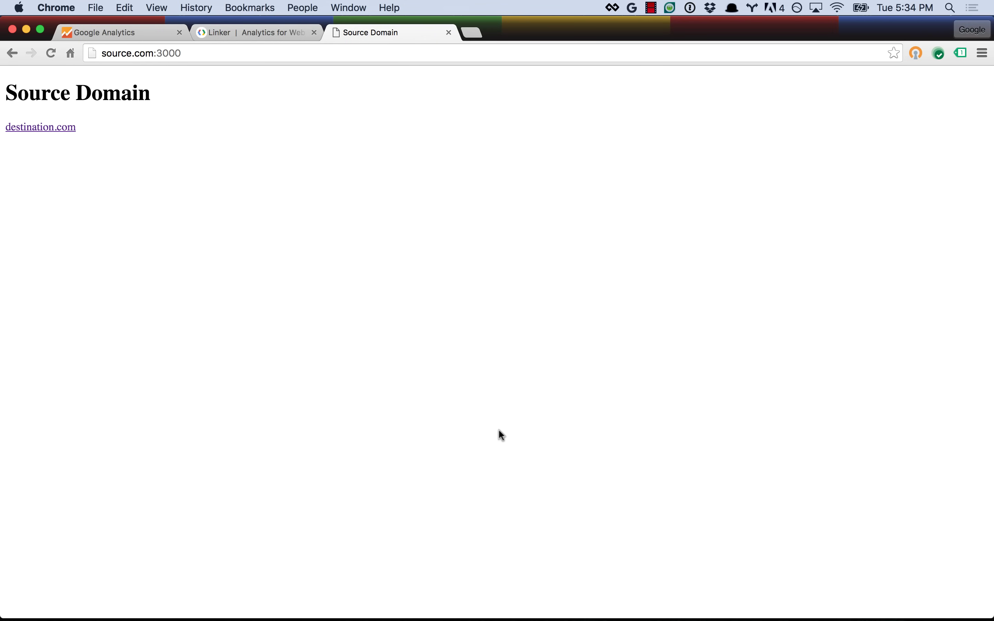
- Close the Source Domain tab and scroll the Linker guide to 'Using a single snippet on all domains'
{"action": "key", "text": "super+w"}
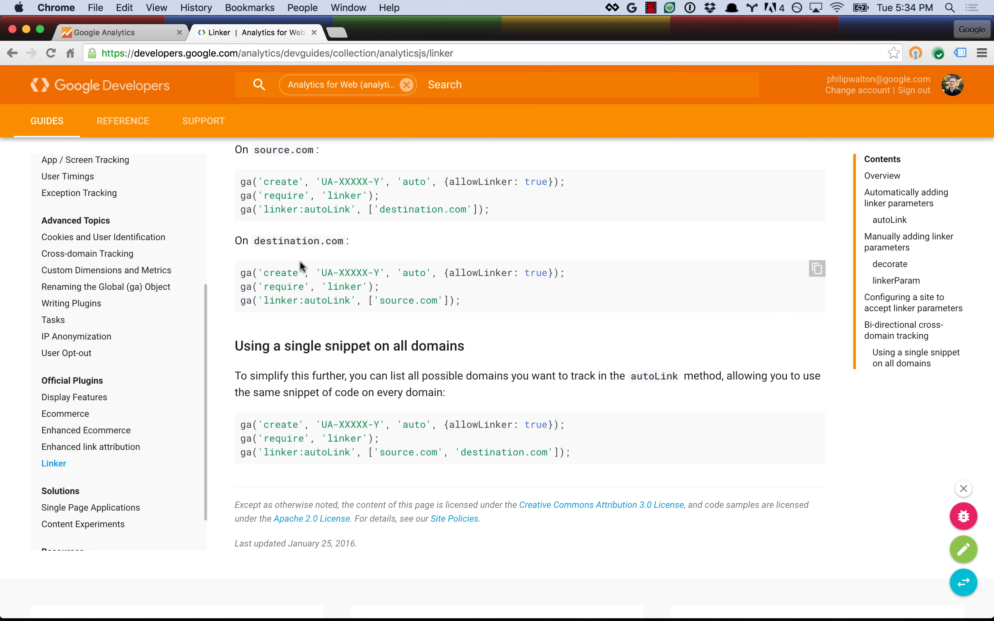
{"action": "scroll", "coordinate": [300, 263], "scroll_direction": "up", "scroll_amount": 20}
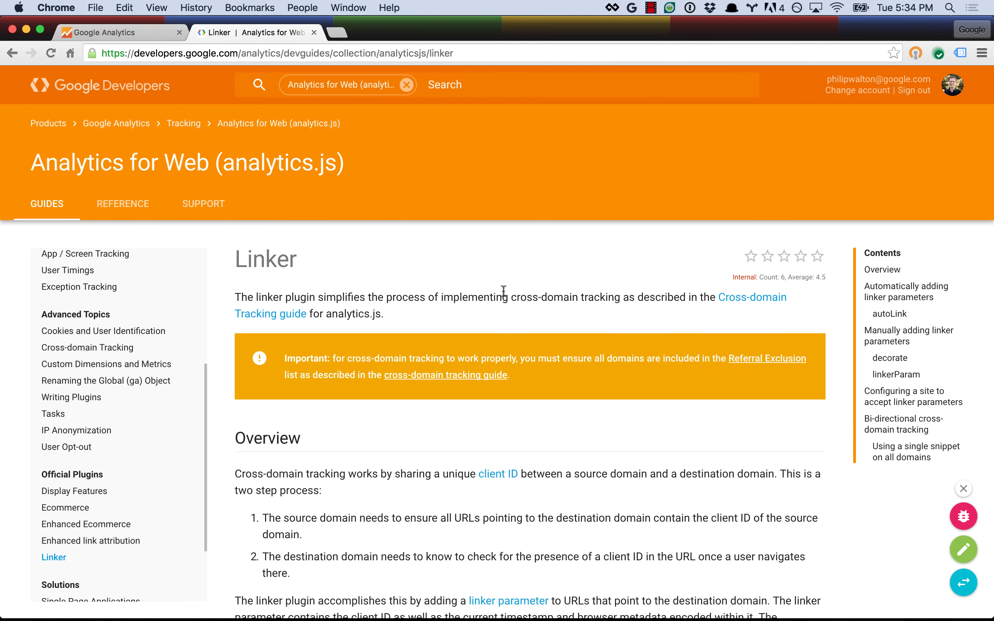
{"action": "scroll", "coordinate": [504, 291], "scroll_direction": "down", "scroll_amount": 2}
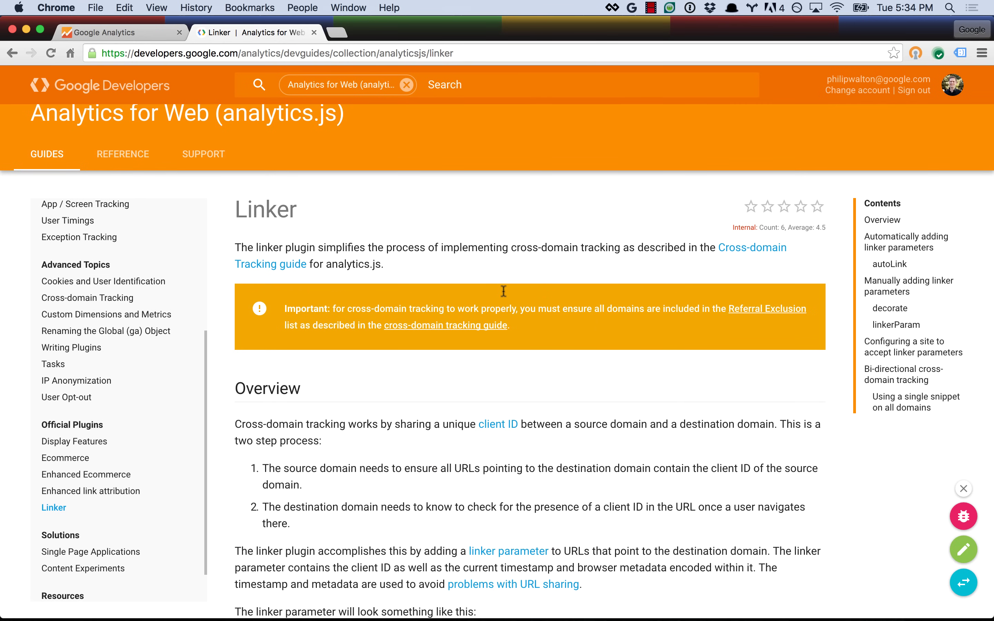
{"action": "scroll", "coordinate": [504, 291], "scroll_direction": "down", "scroll_amount": 20}
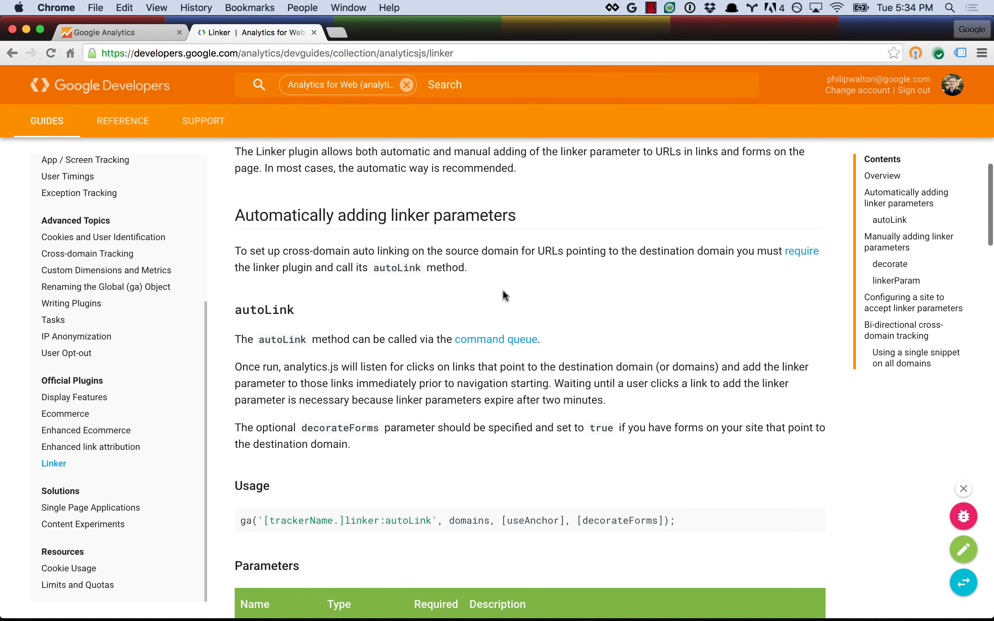
{"action": "scroll", "coordinate": [504, 291], "scroll_direction": "down", "scroll_amount": 20}
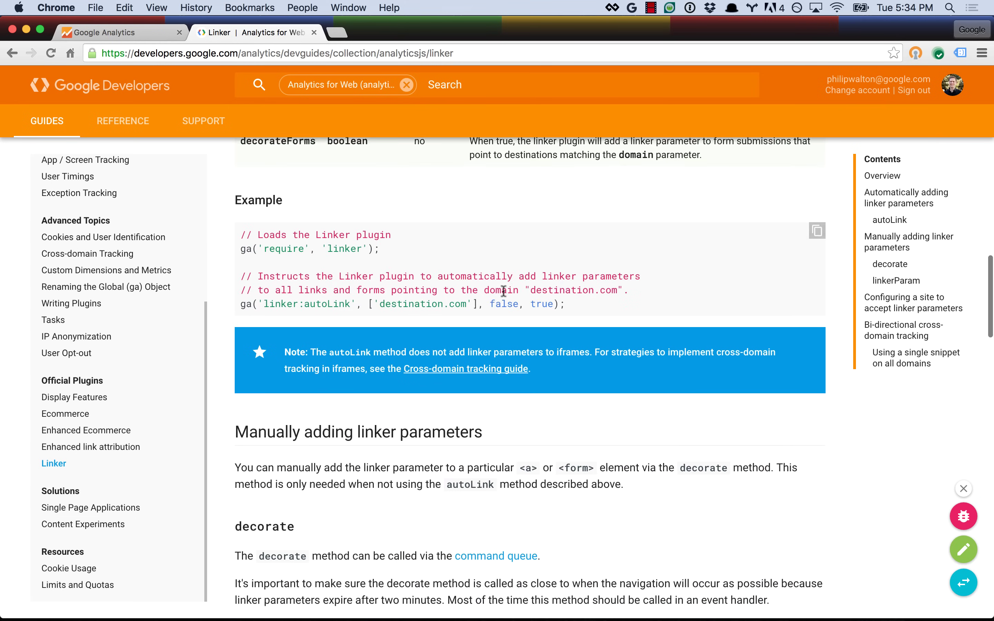
{"action": "scroll", "coordinate": [503, 291], "scroll_direction": "down", "scroll_amount": 20}
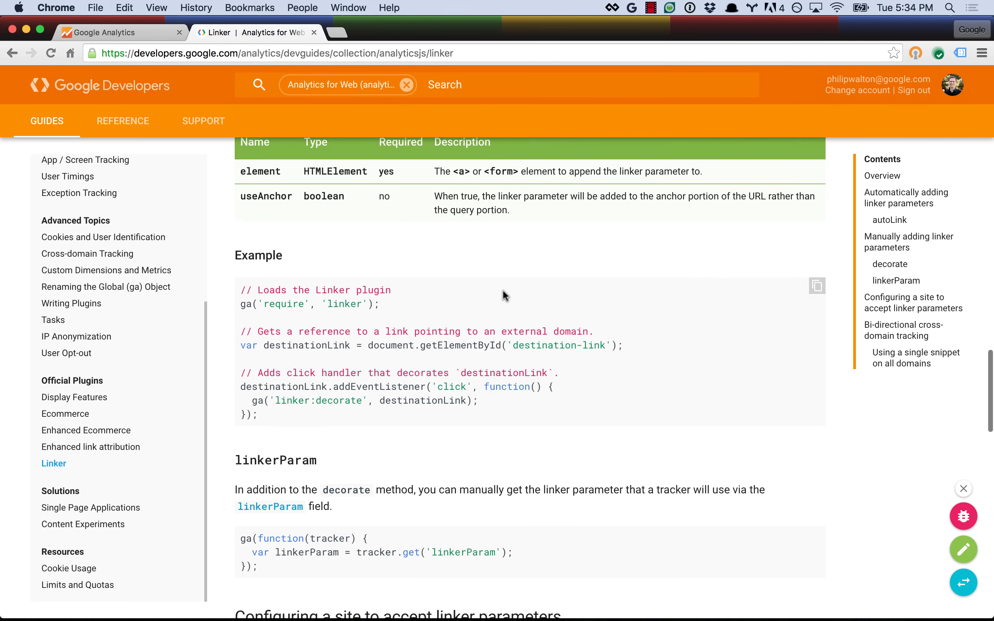
{"action": "scroll", "coordinate": [503, 295], "scroll_direction": "down", "scroll_amount": 20}
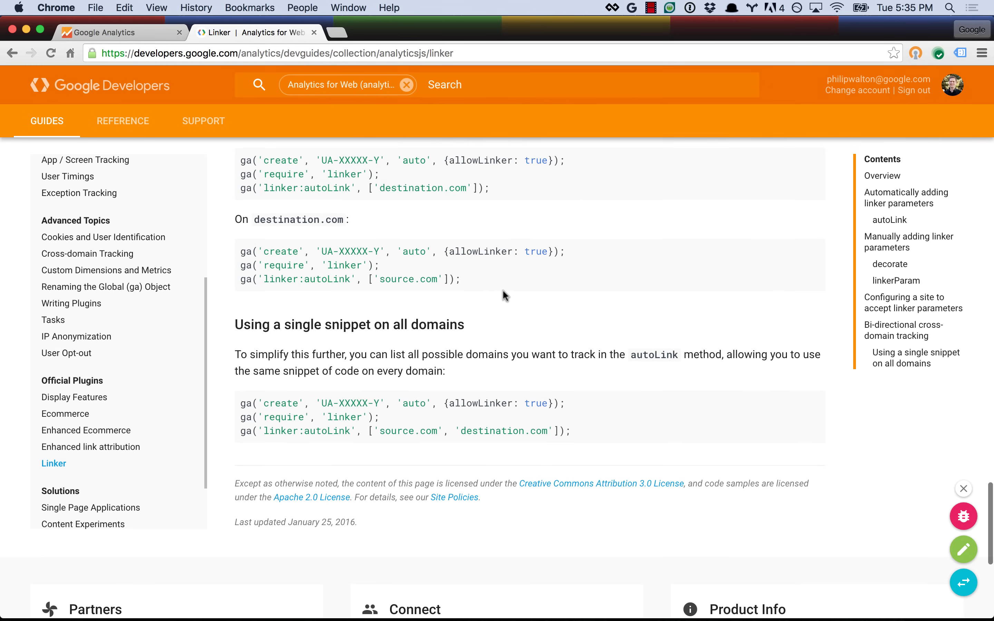
{"action": "scroll", "coordinate": [503, 289], "scroll_direction": "down", "scroll_amount": 2}
- Select the single-snippet linker code and its source and destination domain names
{"action": "left_click_drag", "start_coordinate": [239, 325], "coordinate": [564, 360]}
{"action": "key", "text": "super+alt+2"}
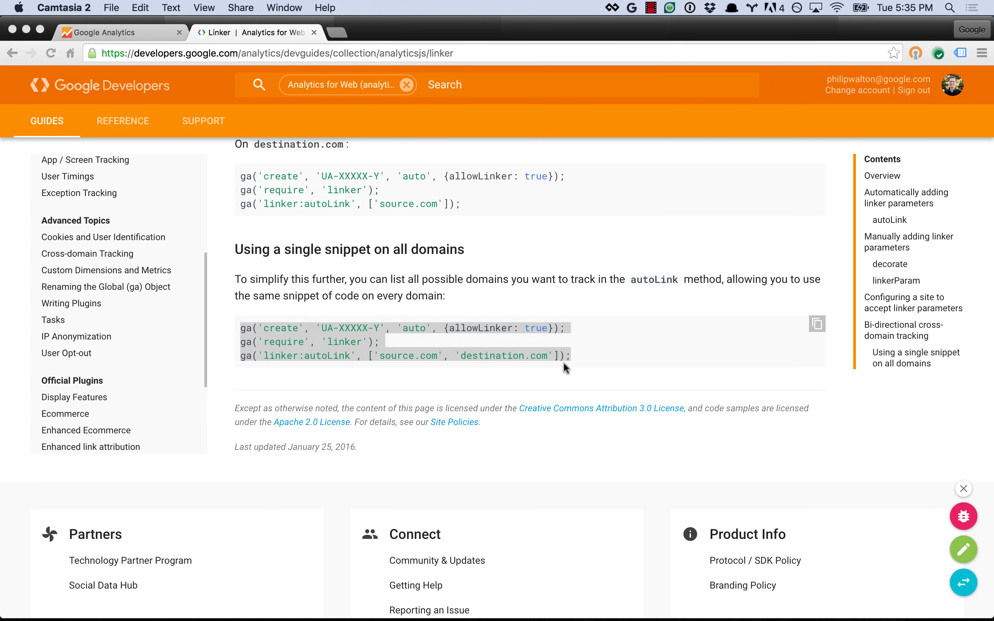
{"action": "double_click", "coordinate": [398, 355]}
{"action": "double_click", "coordinate": [501, 356]}
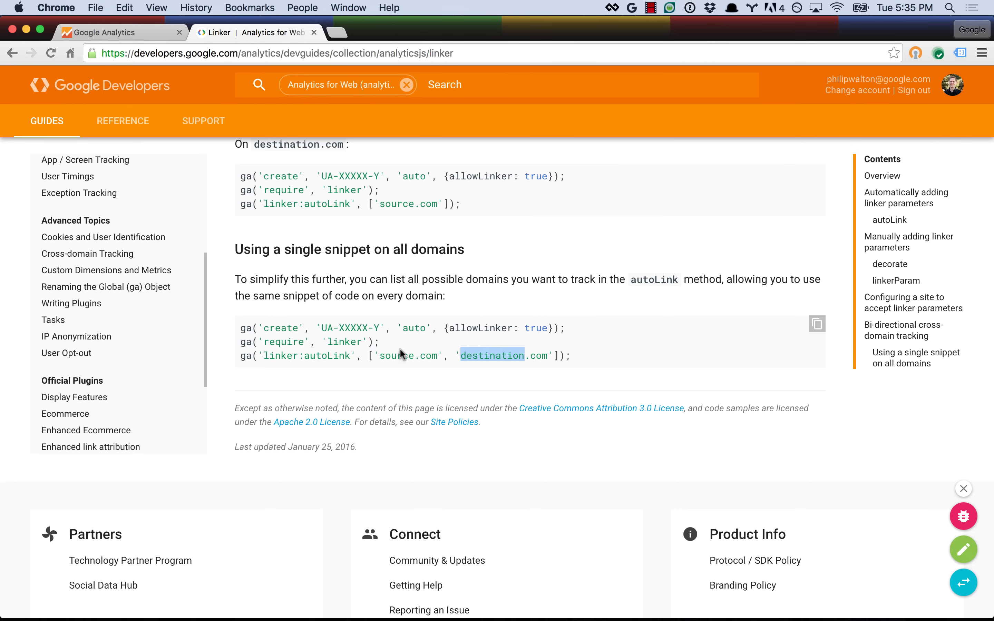
- Paste the linker code into source and destination index.html, saving each file
{"action": "key", "text": "super+Tab"}
{"action": "key", "text": "super+Tab"}
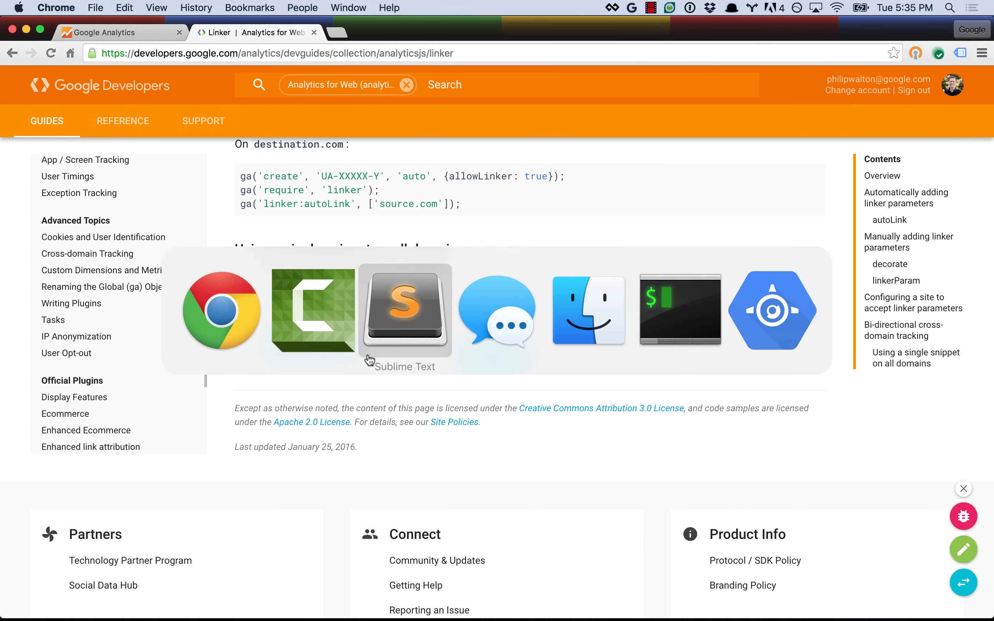
{"action": "type", "text": ", {allowLinker: true}); ga('require', 'linker'); ga('linker:autoLink', ['source.com', 'destination.com']"}
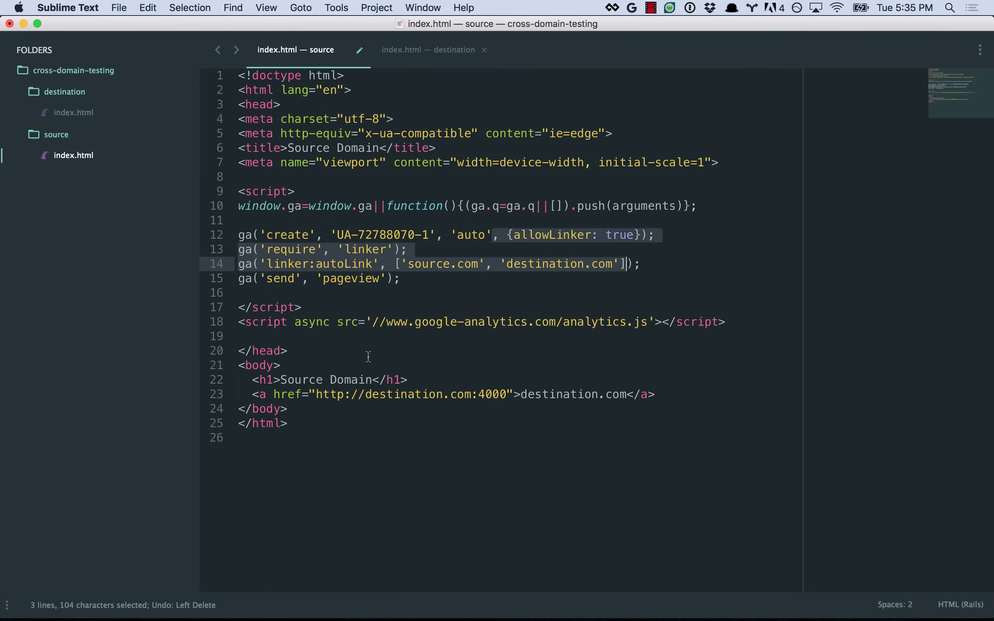
{"action": "key", "text": "super+s"}
{"action": "key", "text": "super+alt+Right"}
{"action": "type", "text": ", {allowLinker: true}); ga('require', 'linker'); ga('linker:autoLink', ['source.com', 'destination.com']"}
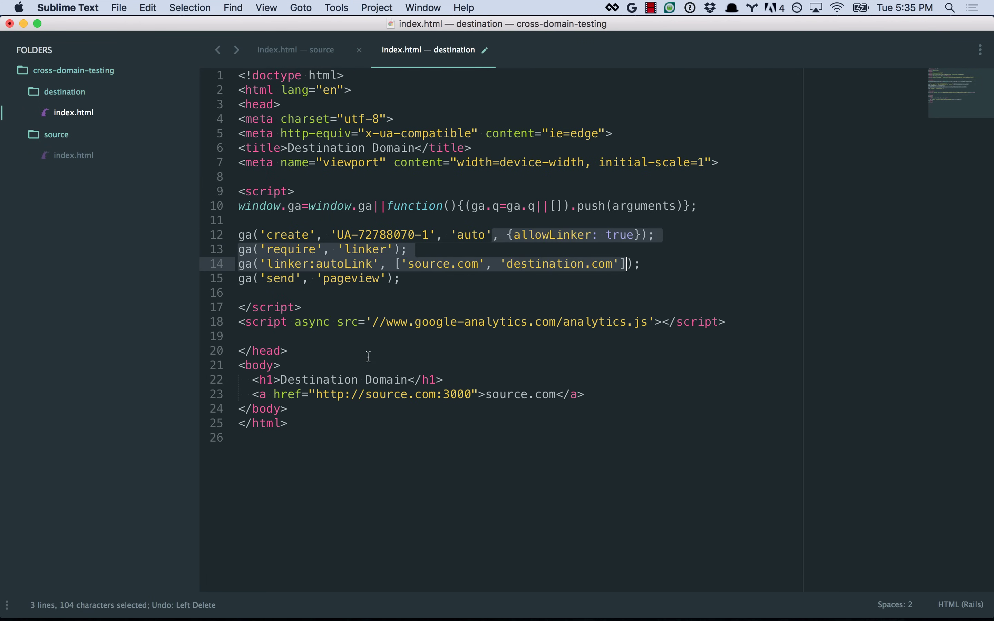
{"action": "key", "text": "super+s"}
{"action": "key", "text": "super+Tab"}
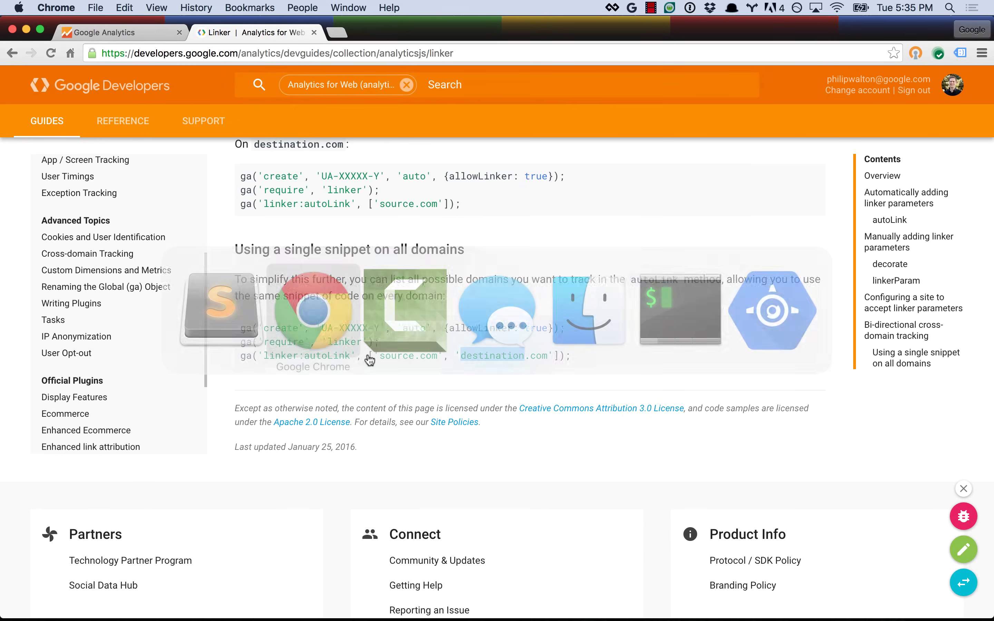
- Open source.com:3000 in a new tab and start a Tag Assistant recording
{"action": "left_click", "coordinate": [338, 32]}
{"action": "type", "text": "sou"}
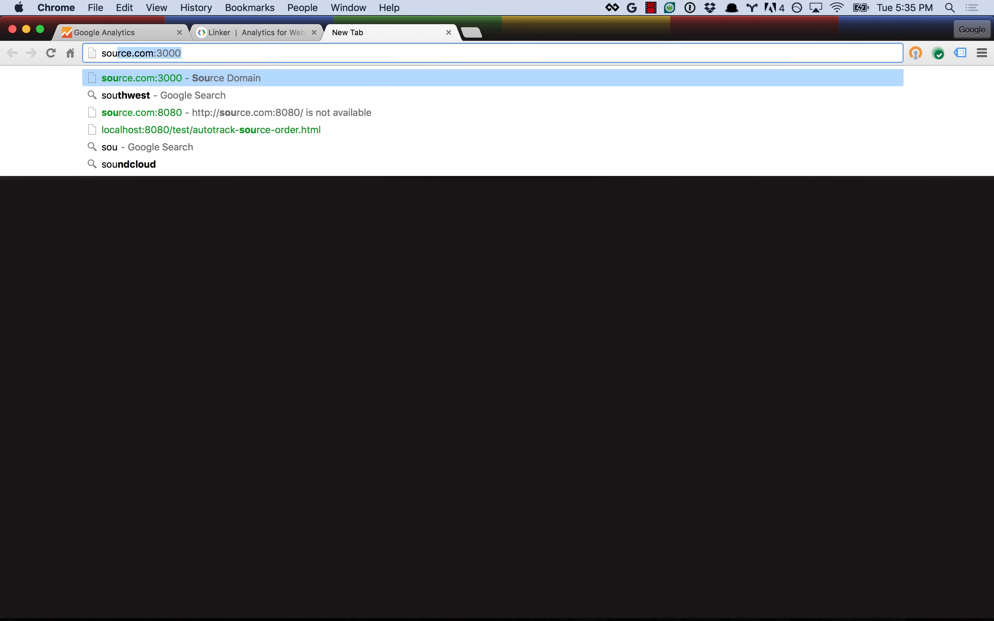
{"action": "key", "text": "Return"}
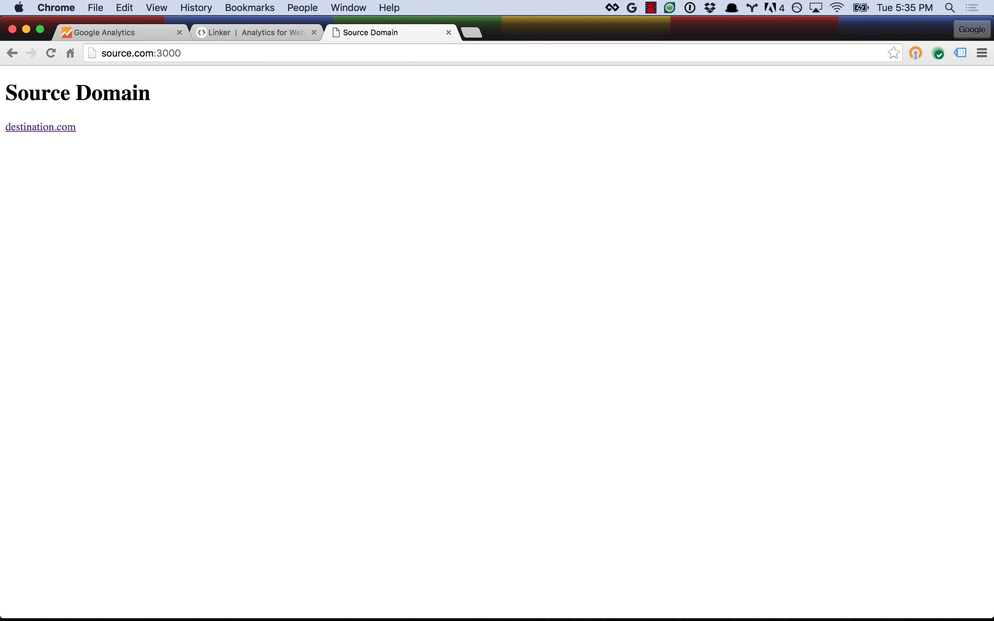
{"action": "left_click", "coordinate": [960, 52]}
{"action": "left_click", "coordinate": [764, 357]}
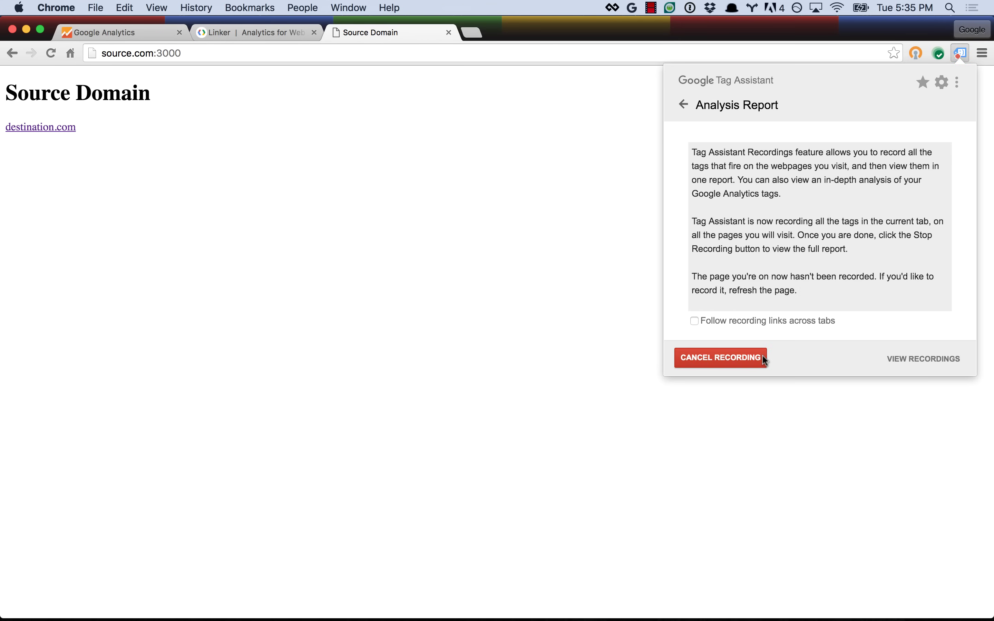
{"action": "left_click", "coordinate": [749, 356]}
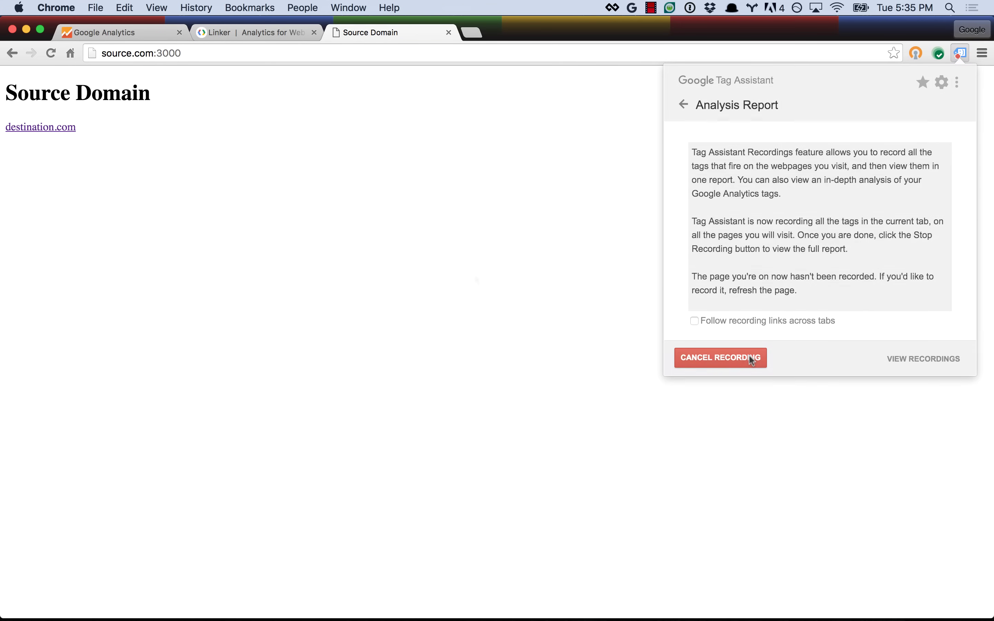
- Navigate to destination.com and back to source.com, stop recording, and open the full report
{"action": "left_click", "coordinate": [33, 128]}
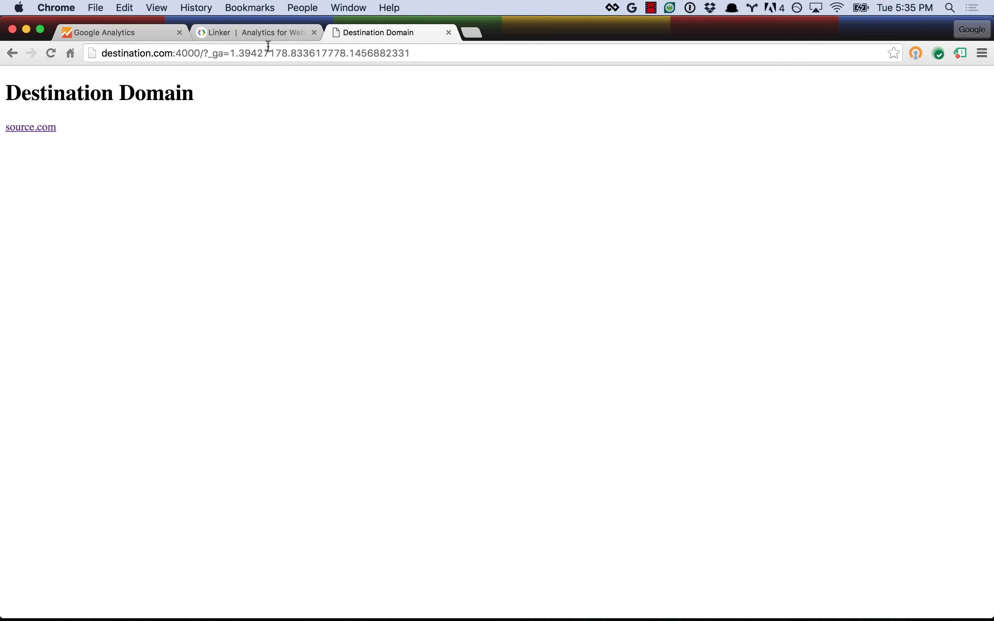
{"action": "left_click", "coordinate": [20, 128]}
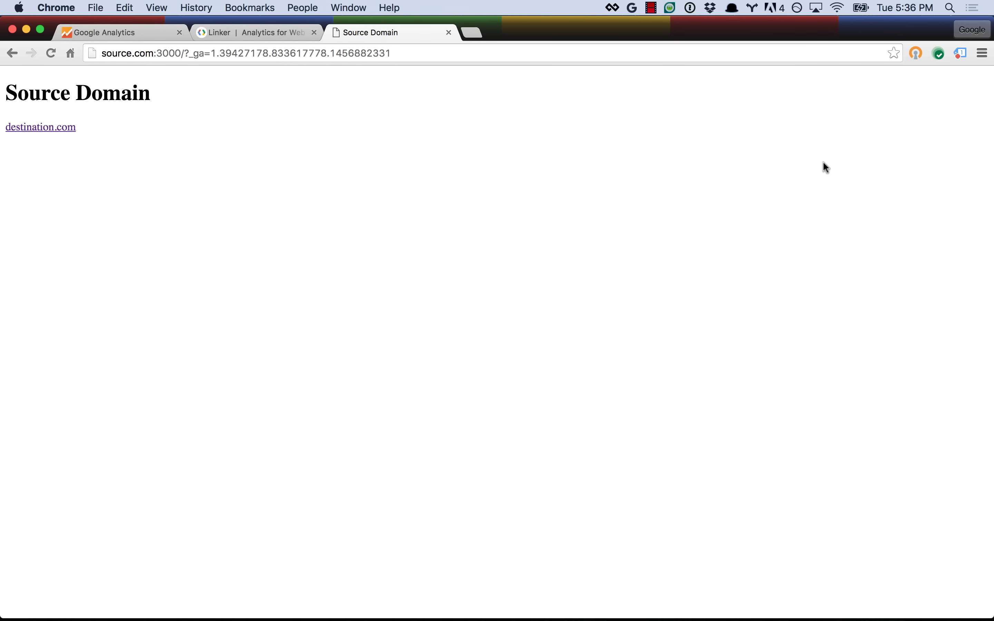
{"action": "left_click", "coordinate": [961, 52]}
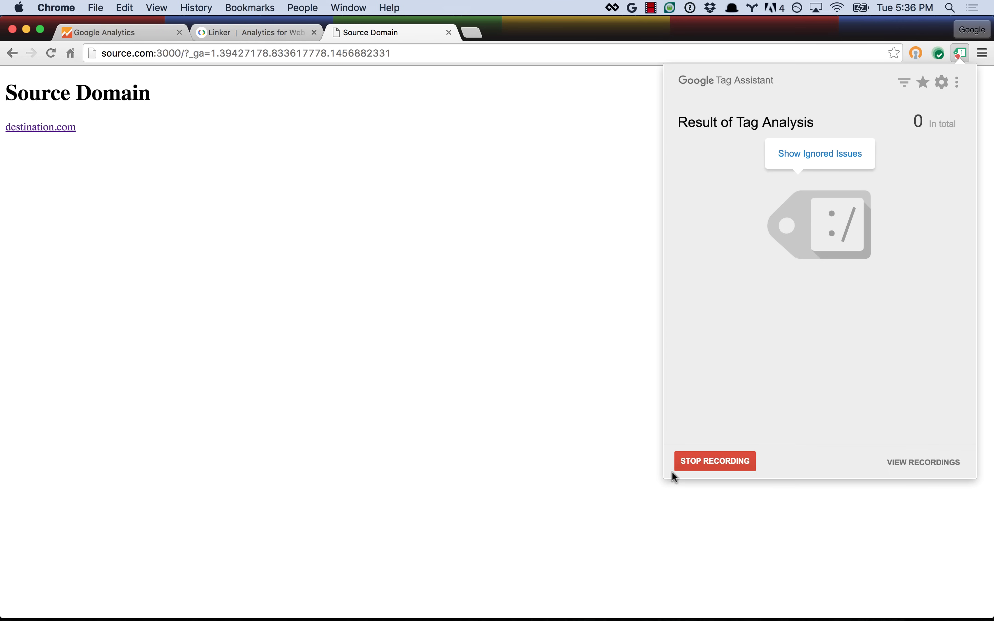
{"action": "left_click", "coordinate": [690, 462]}
{"action": "left_click", "coordinate": [719, 207]}
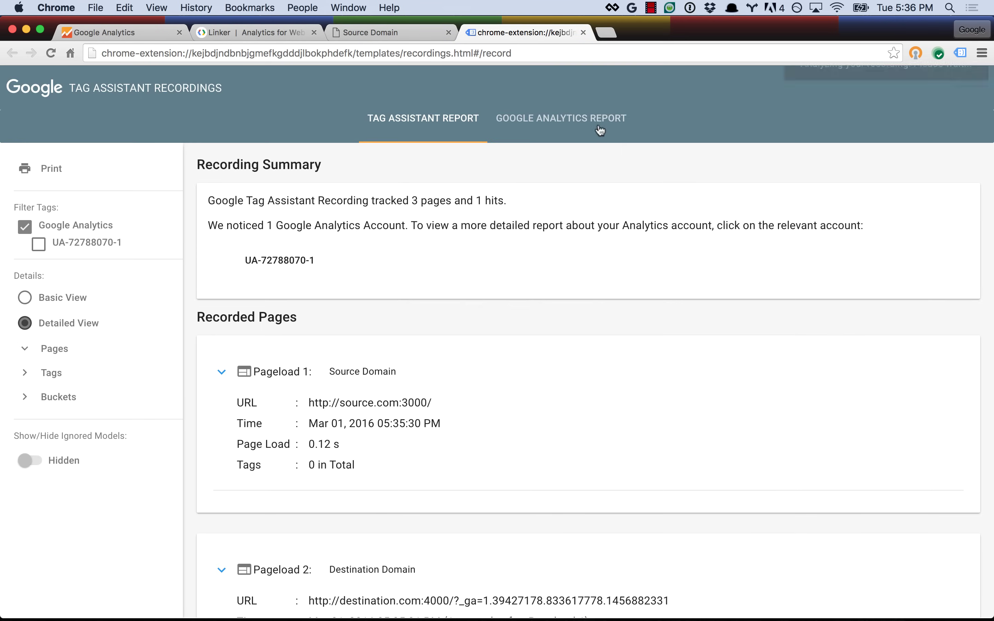
- Switch to the Google Analytics report and expand page load 3's Hit 1 details
{"action": "left_click", "coordinate": [598, 124]}
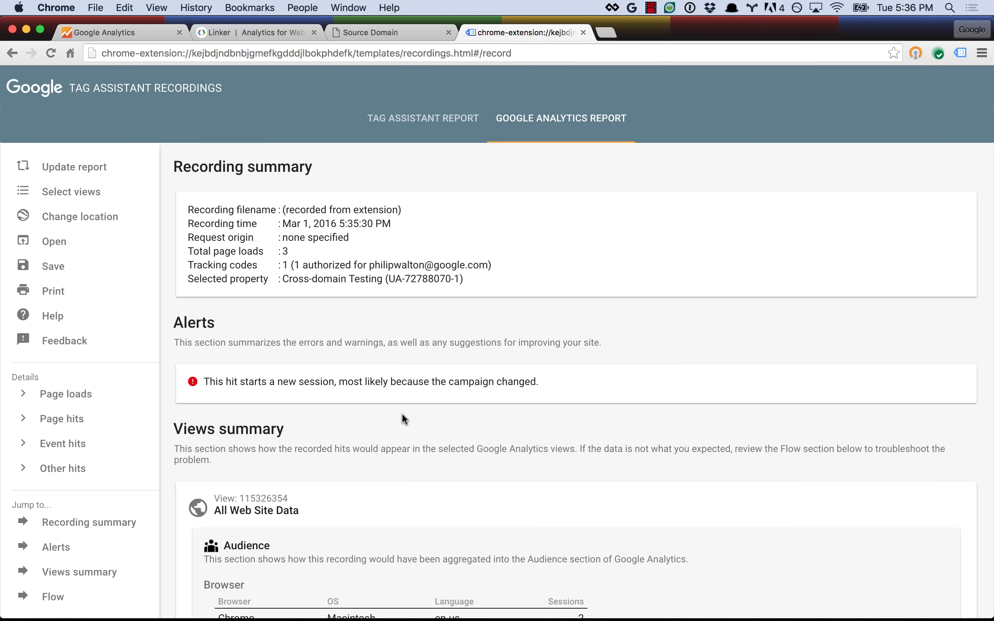
{"action": "scroll", "coordinate": [402, 414], "scroll_direction": "down", "scroll_amount": 15}
{"action": "scroll", "coordinate": [401, 414], "scroll_direction": "down", "scroll_amount": 1}
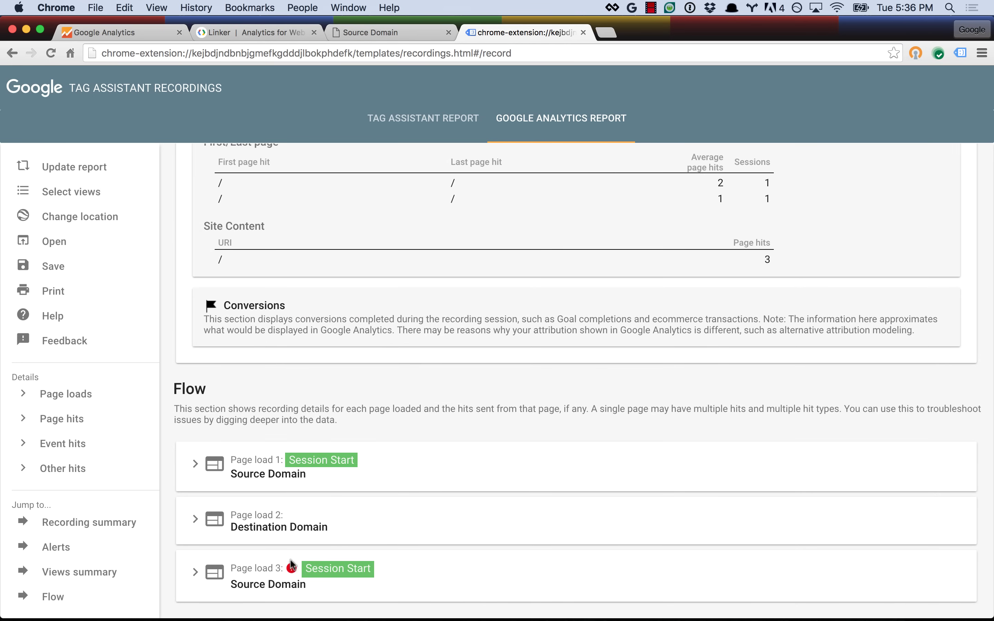
{"action": "left_click", "coordinate": [197, 572]}
{"action": "scroll", "coordinate": [196, 575], "scroll_direction": "down", "scroll_amount": 6}
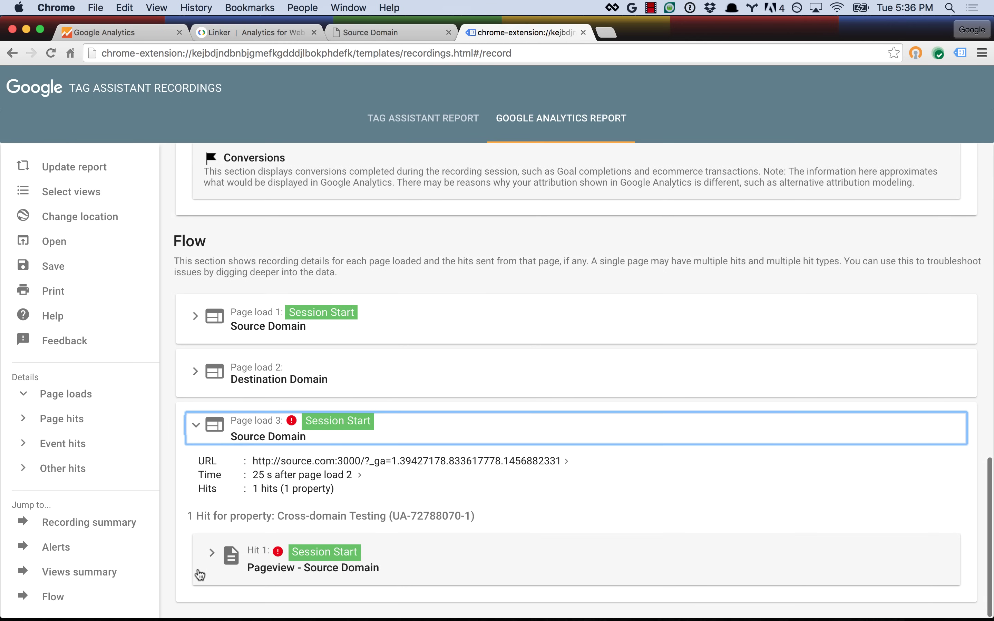
{"action": "left_click", "coordinate": [210, 557]}
- Highlight the destination.com:4000 referral shown as the campaign source
{"action": "scroll", "coordinate": [211, 556], "scroll_direction": "down", "scroll_amount": 5}
{"action": "scroll", "coordinate": [211, 555], "scroll_direction": "down", "scroll_amount": 5}
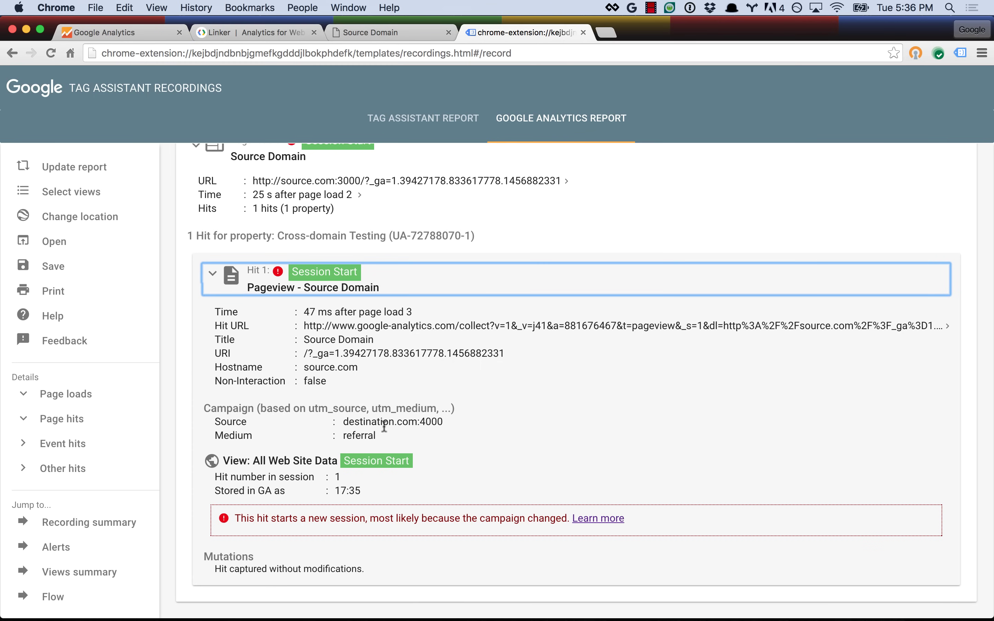
{"action": "left_click_drag", "start_coordinate": [344, 419], "coordinate": [445, 423]}
{"action": "left_click", "coordinate": [415, 427]}
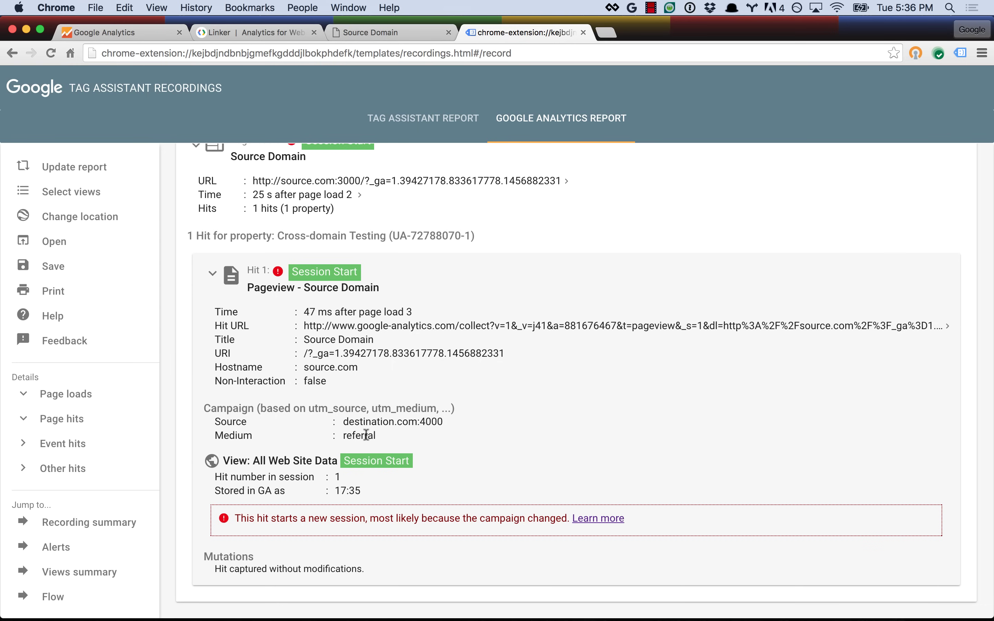
- Scroll the Linker guide to the top and highlight the Referral Exclusion list note
{"action": "left_click", "coordinate": [248, 33]}
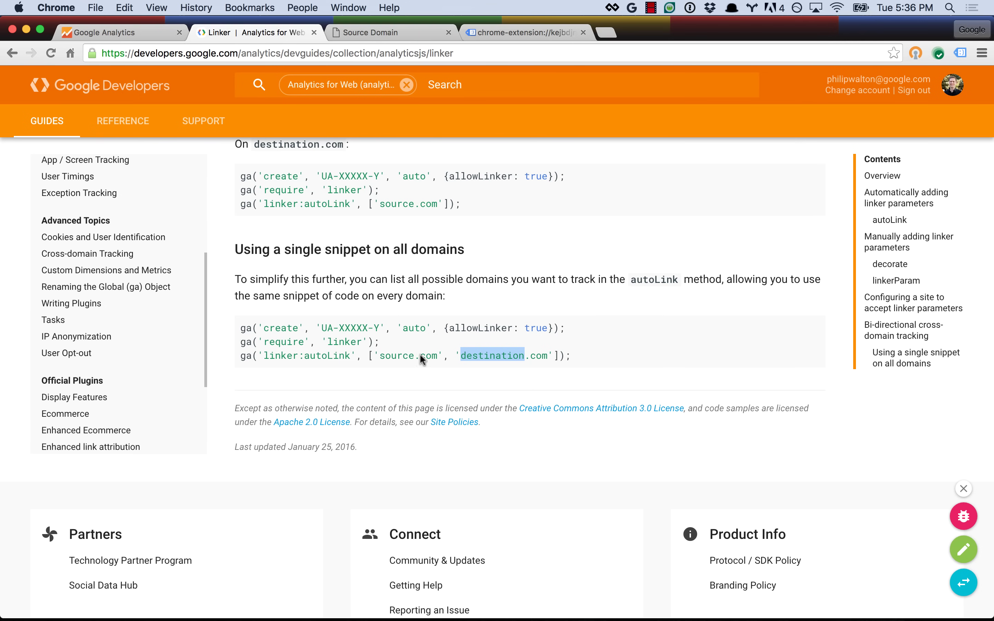
{"action": "scroll", "coordinate": [427, 378], "scroll_direction": "up", "scroll_amount": 5}
{"action": "scroll", "coordinate": [437, 387], "scroll_direction": "up", "scroll_amount": 15}
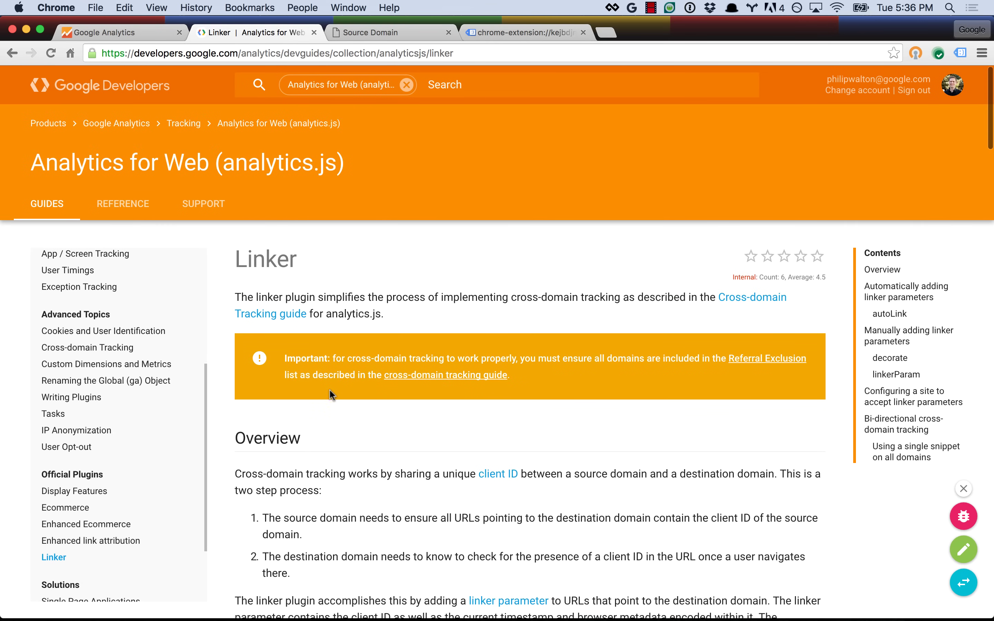
{"action": "left_click_drag", "start_coordinate": [282, 354], "coordinate": [537, 379]}
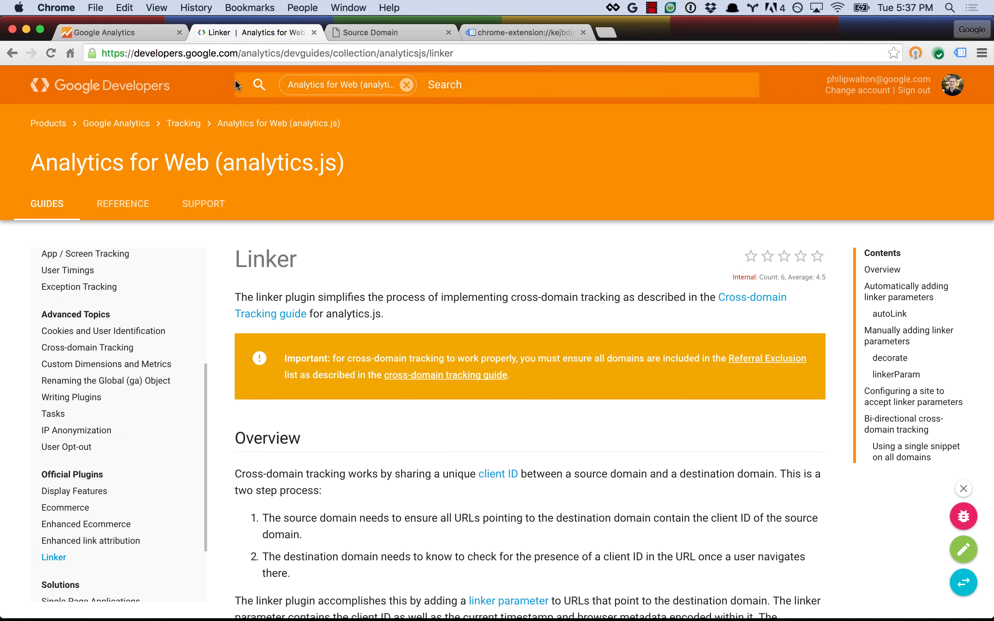
- Add destination.com to the property's Referral Exclusion List in Google Analytics Admin
{"action": "left_click", "coordinate": [108, 34]}
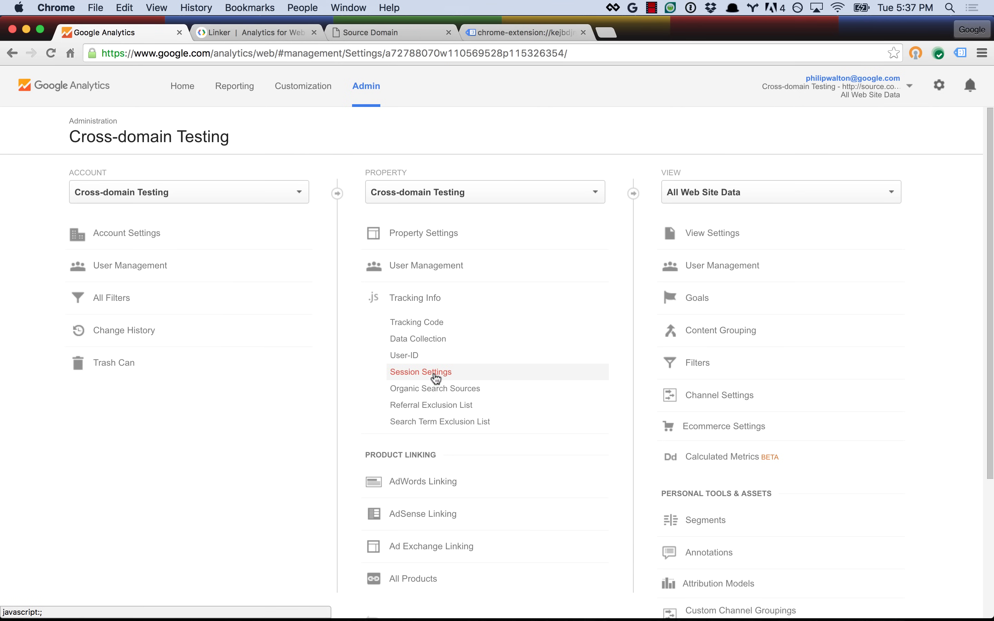
{"action": "left_click", "coordinate": [416, 407]}
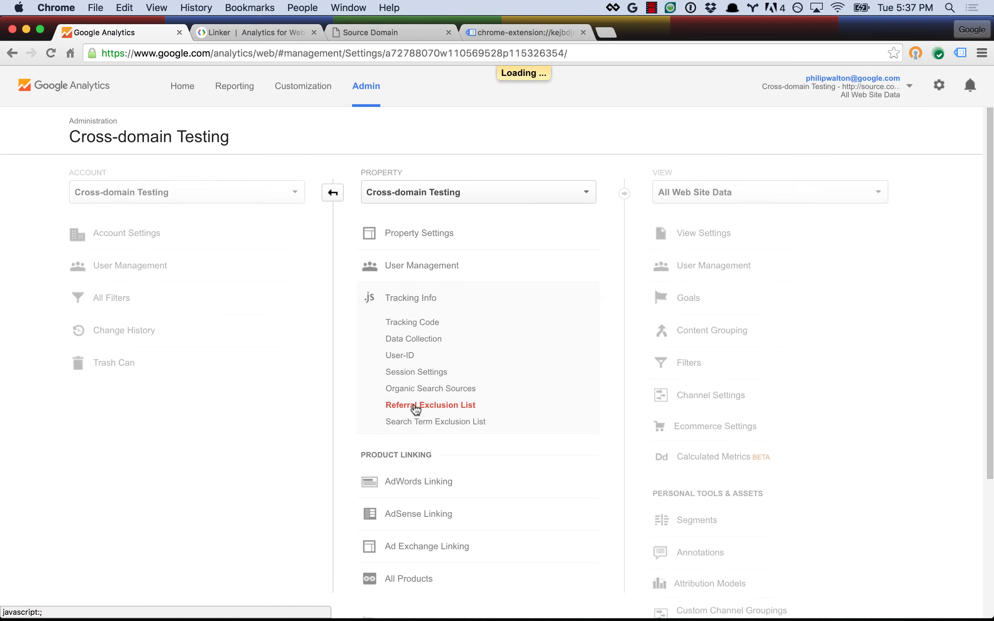
{"action": "left_click", "coordinate": [340, 282]}
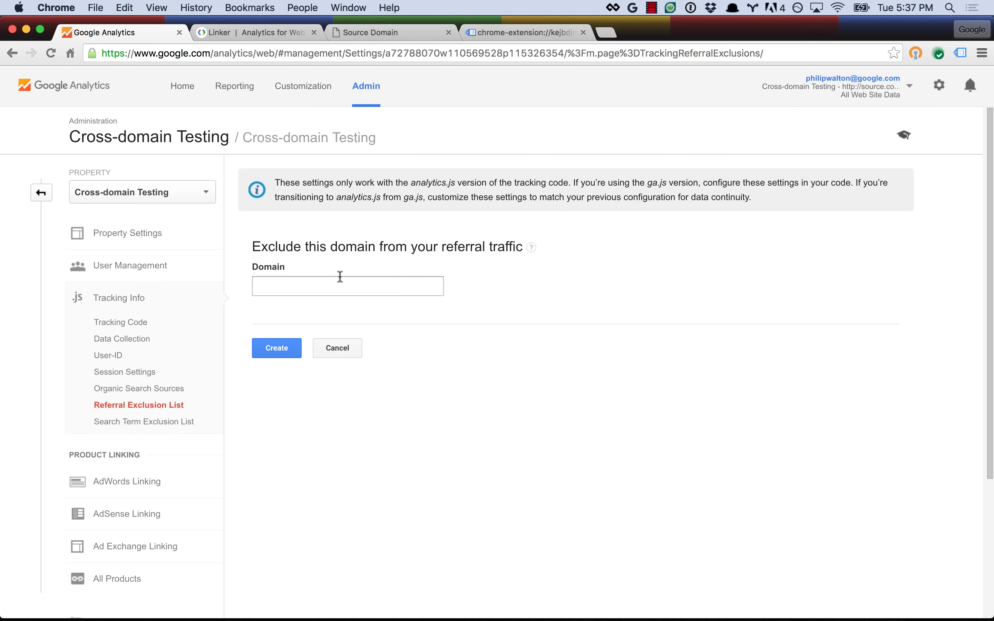
{"action": "type", "text": "de"}
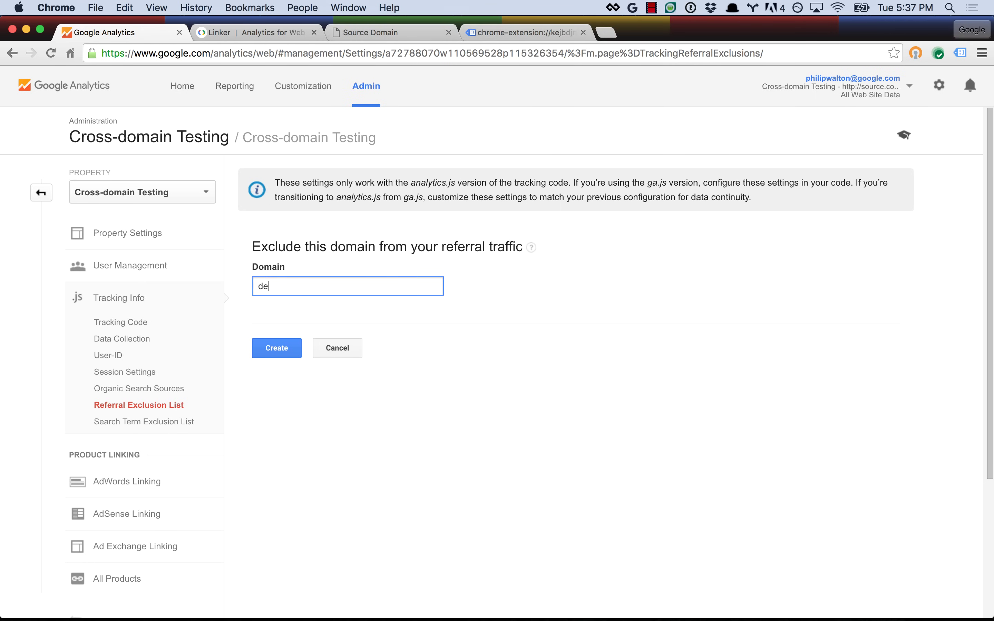
{"action": "type", "text": "stination.com"}
{"action": "left_click", "coordinate": [287, 349]}
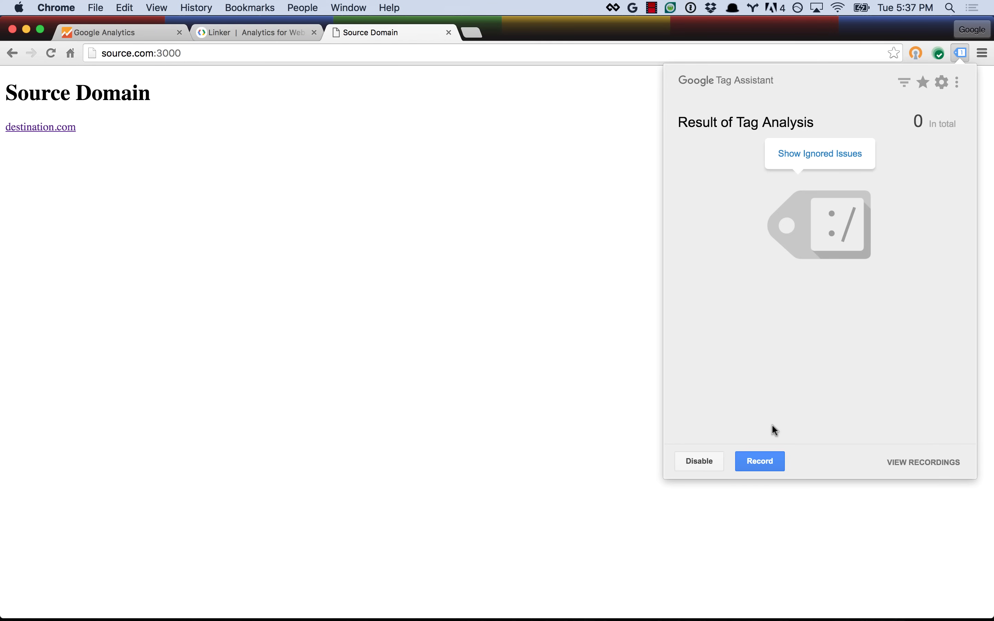
- Record a new source.com → destination.com → source.com visit and open its full report
{"action": "left_click", "coordinate": [760, 462]}
{"action": "left_click", "coordinate": [473, 331]}
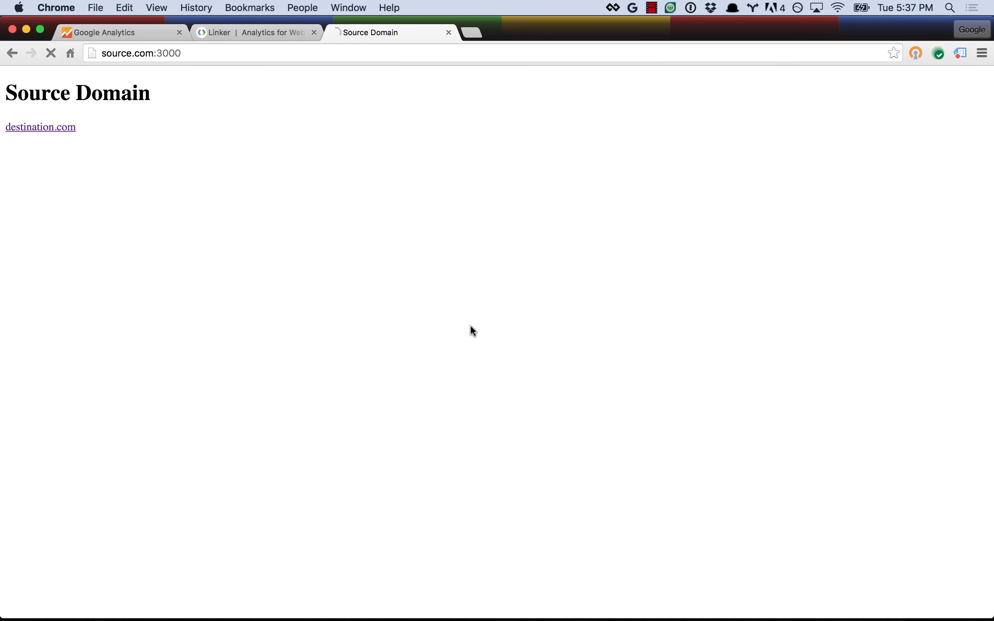
{"action": "left_click", "coordinate": [21, 132]}
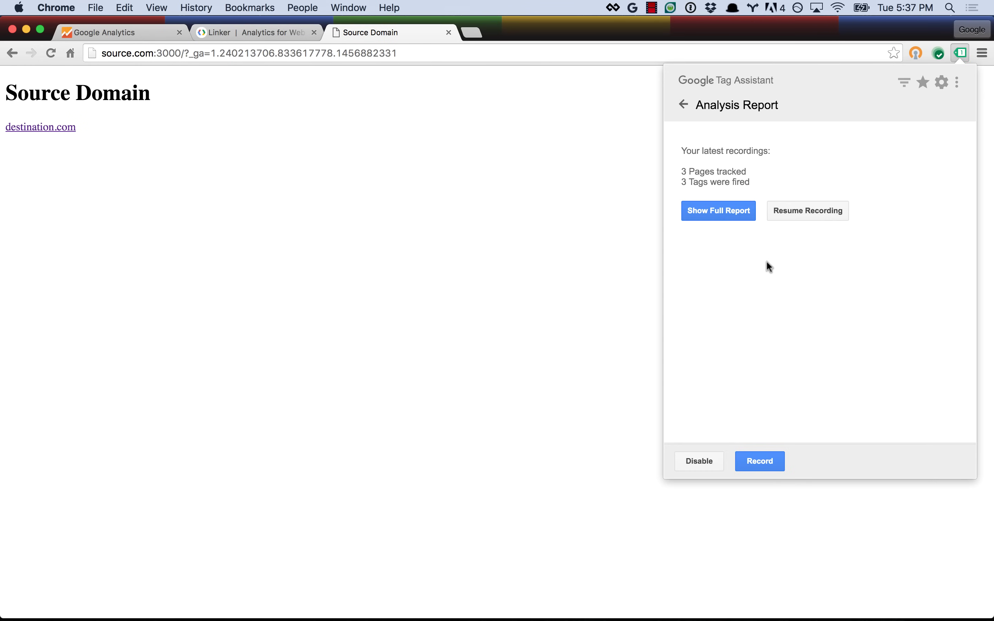
{"action": "left_click", "coordinate": [729, 209]}
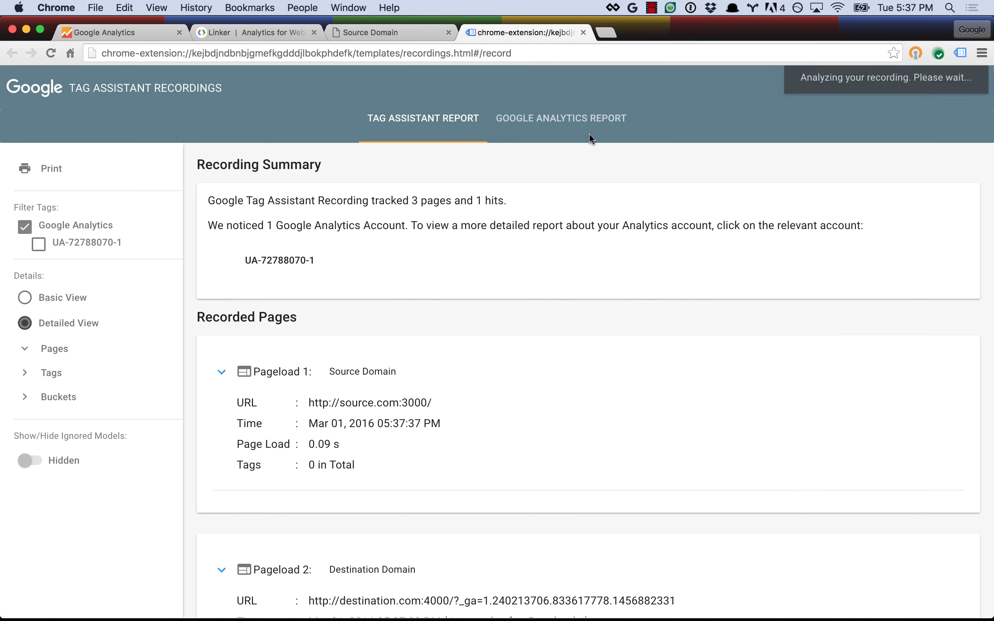
- Show the Google Analytics report's Flow section: no alerts, one session, 3 page hits
{"action": "left_click", "coordinate": [590, 118]}
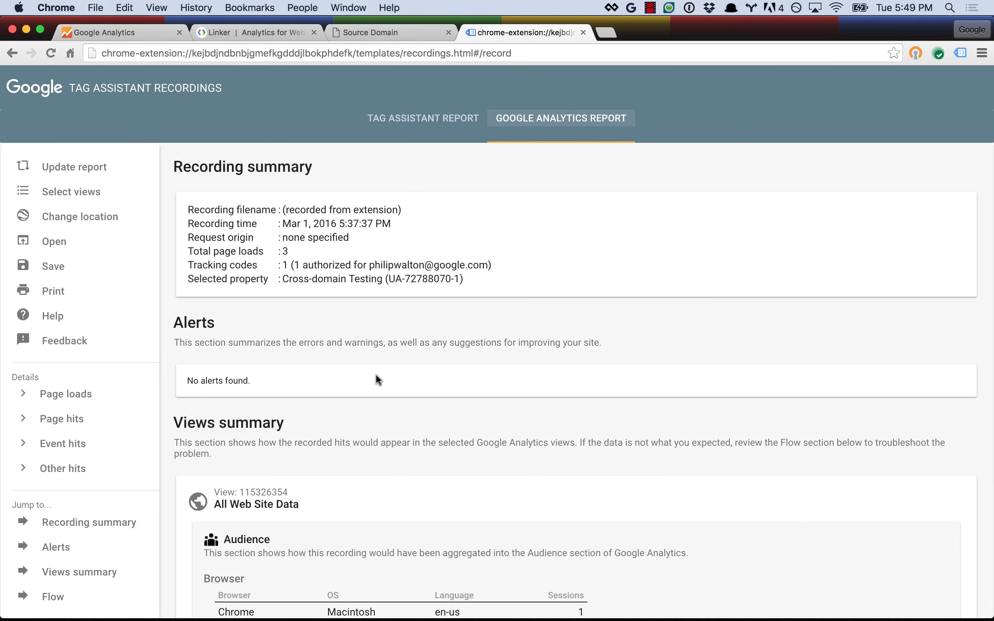
{"action": "scroll", "coordinate": [376, 375], "scroll_direction": "down", "scroll_amount": 15}
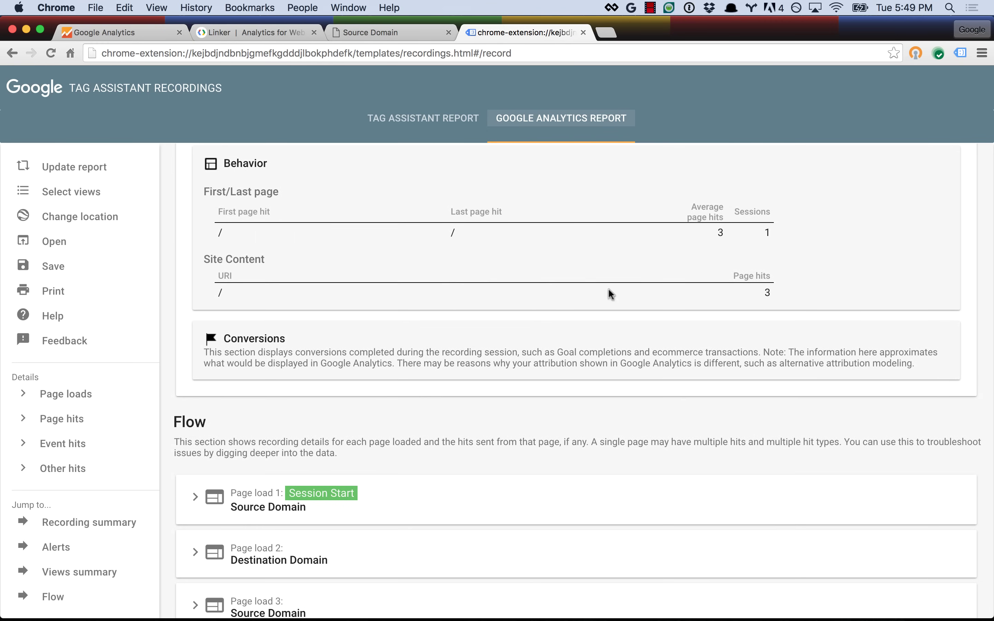
{"action": "scroll", "coordinate": [557, 383], "scroll_direction": "down", "scroll_amount": 2}
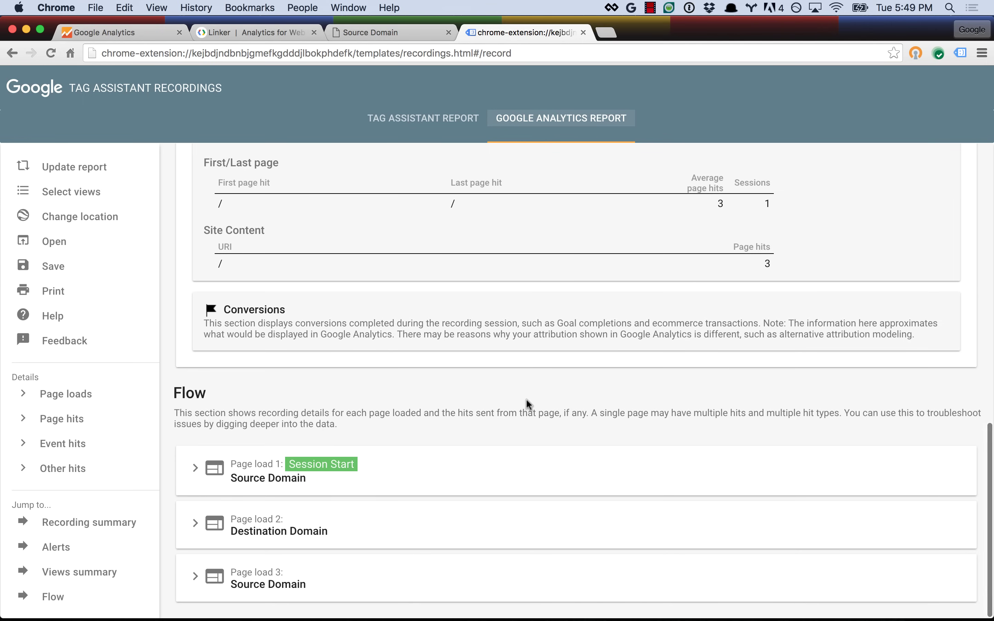